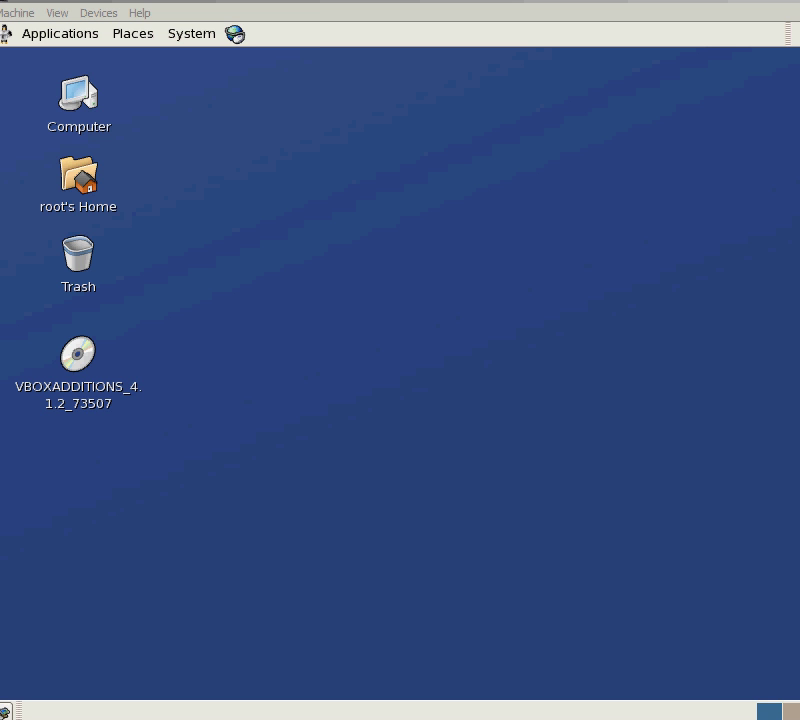
Step: Switch to the Services window, move it to the upper-left of the screen and enlarge it to show more services
{"action": "key", "text": "alt+Tab"}
{"action": "key", "text": "alt+Tab"}
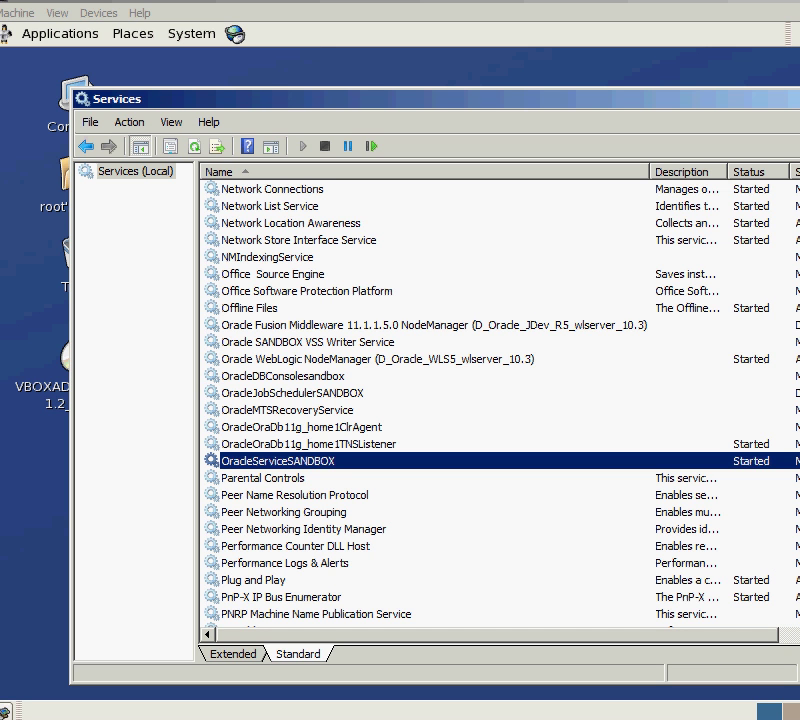
{"action": "left_click_drag", "start_coordinate": [557, 104], "coordinate": [488, 19]}
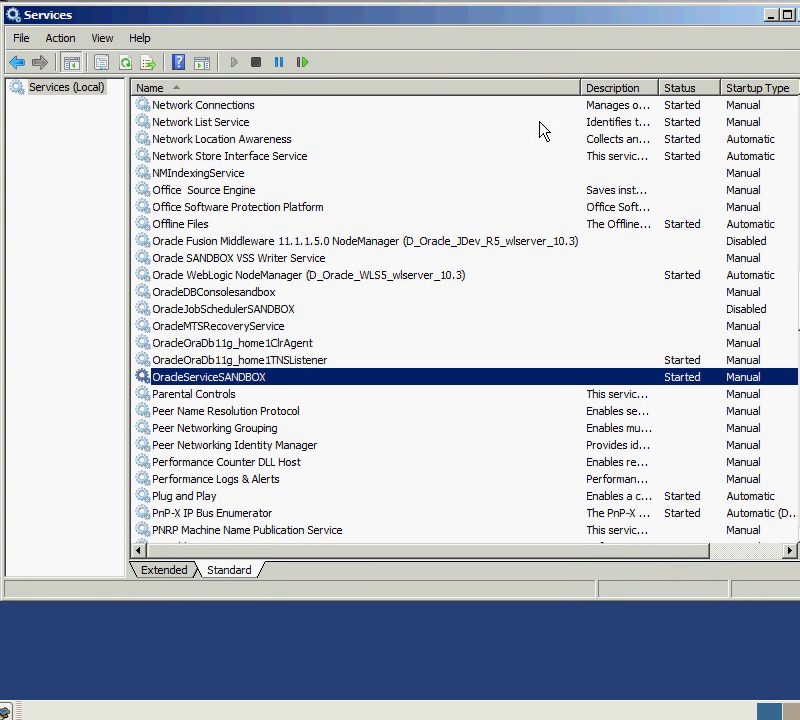
{"action": "left_click_drag", "start_coordinate": [798, 598], "coordinate": [787, 700]}
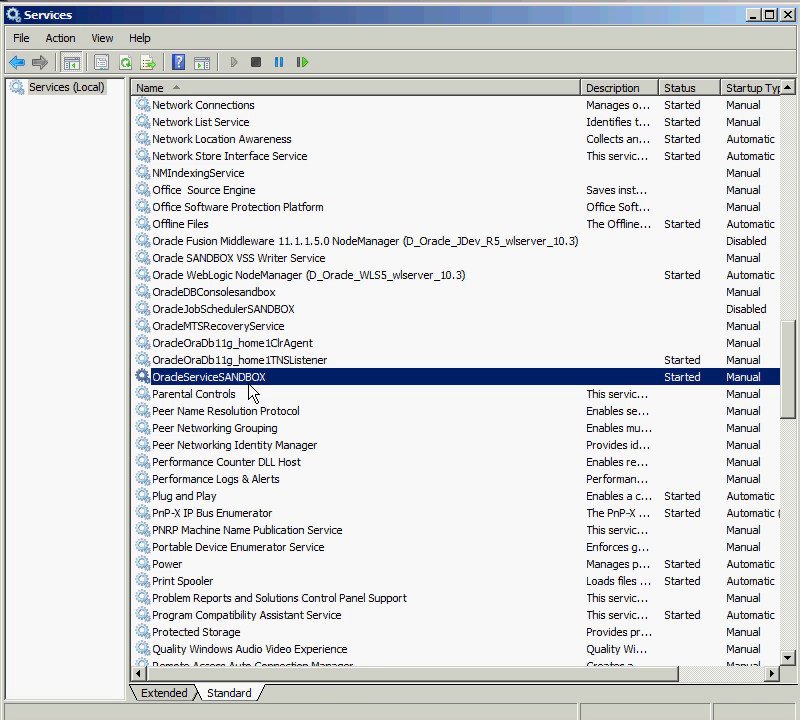
Step: Examine the startup type options in the OracleServiceSANDBOX properties, then cancel without changing anything
{"action": "right_click", "coordinate": [733, 379]}
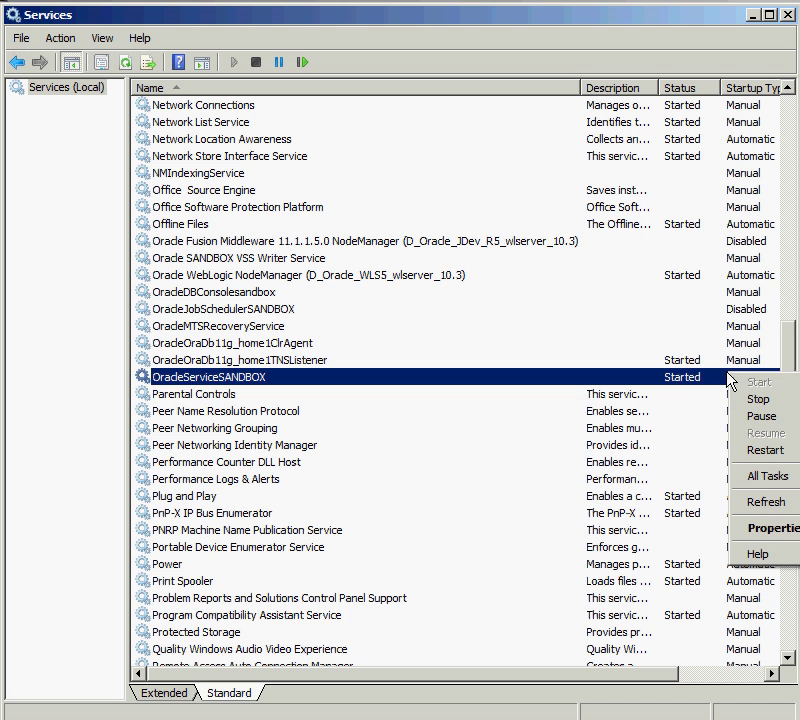
{"action": "left_click", "coordinate": [766, 527]}
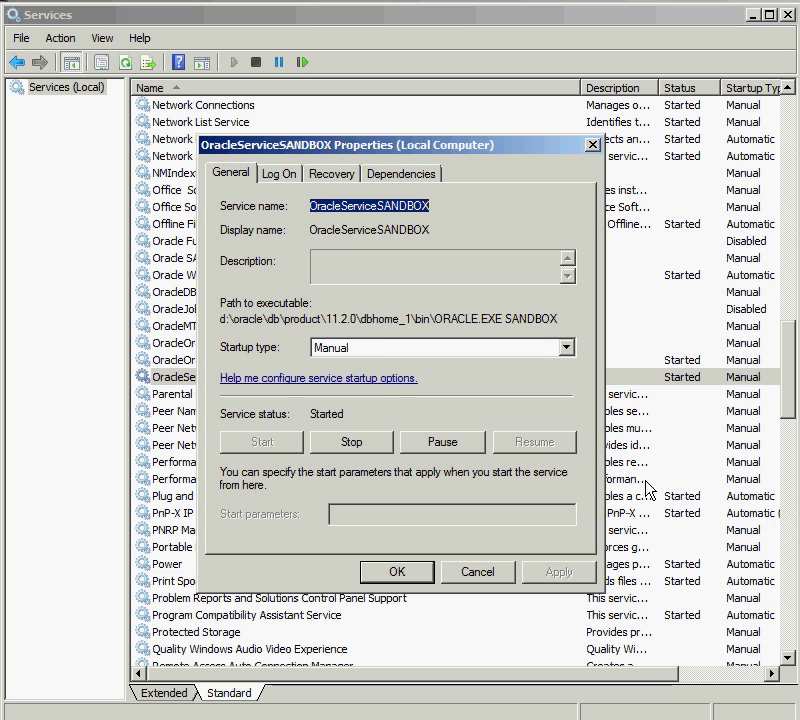
{"action": "left_click", "coordinate": [366, 352]}
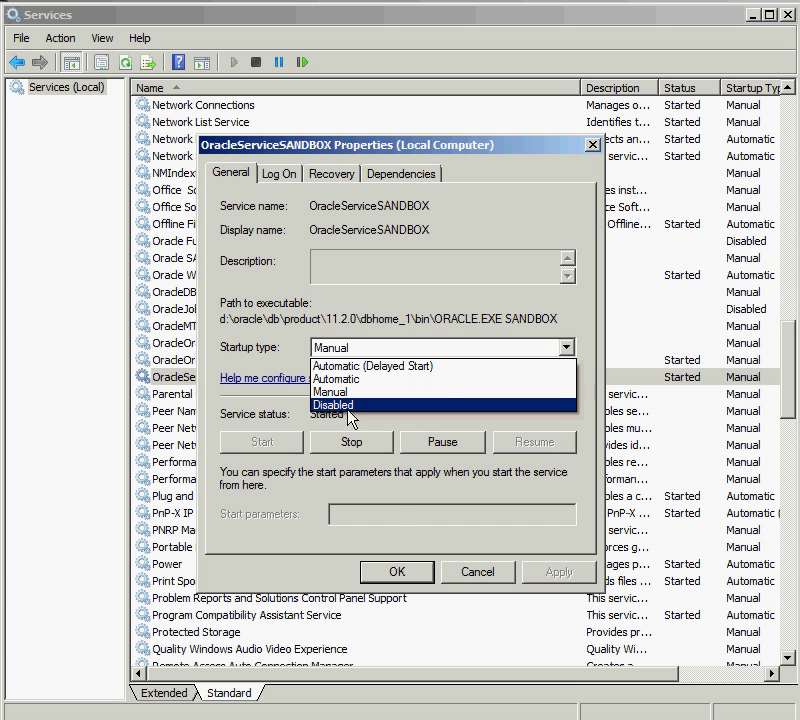
{"action": "left_click", "coordinate": [462, 578]}
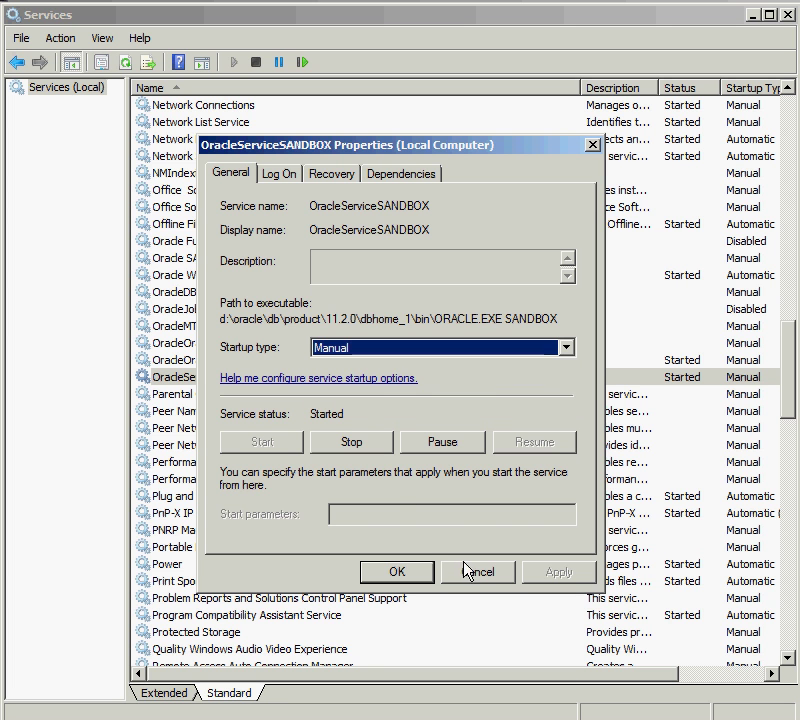
{"action": "left_click", "coordinate": [462, 573]}
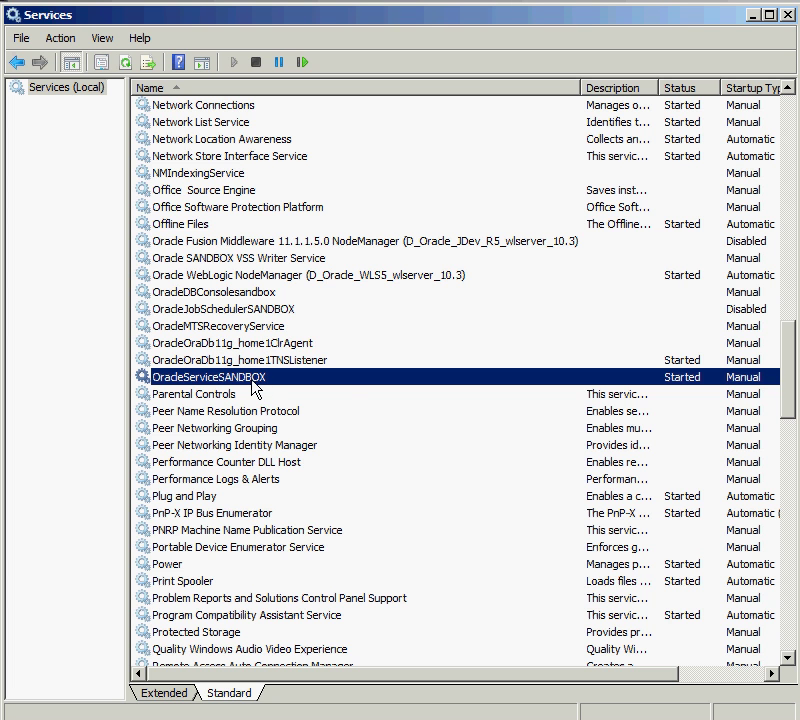
Step: Stop the OracleServiceSANDBOX service and start it again
{"action": "right_click", "coordinate": [246, 377]}
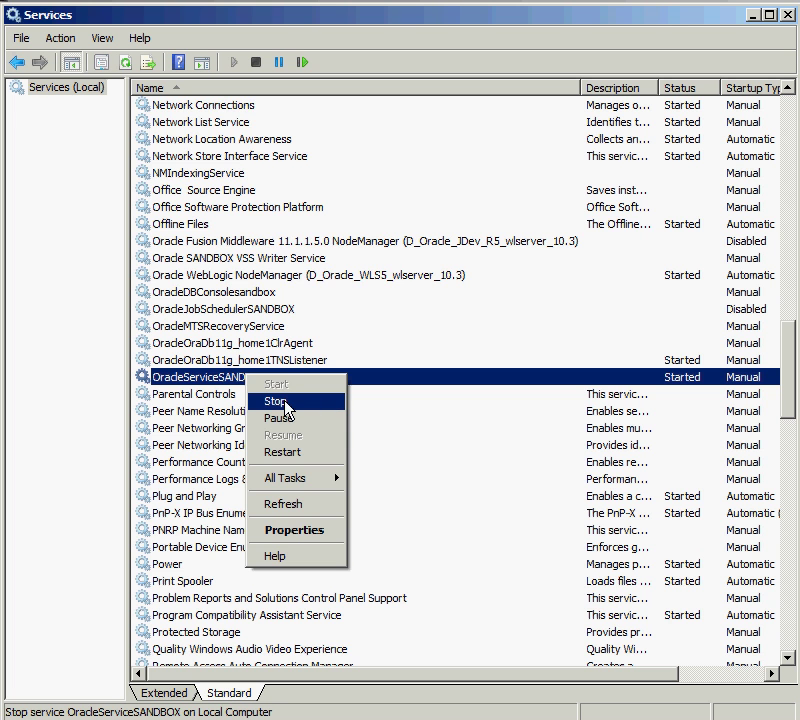
{"action": "left_click", "coordinate": [285, 402]}
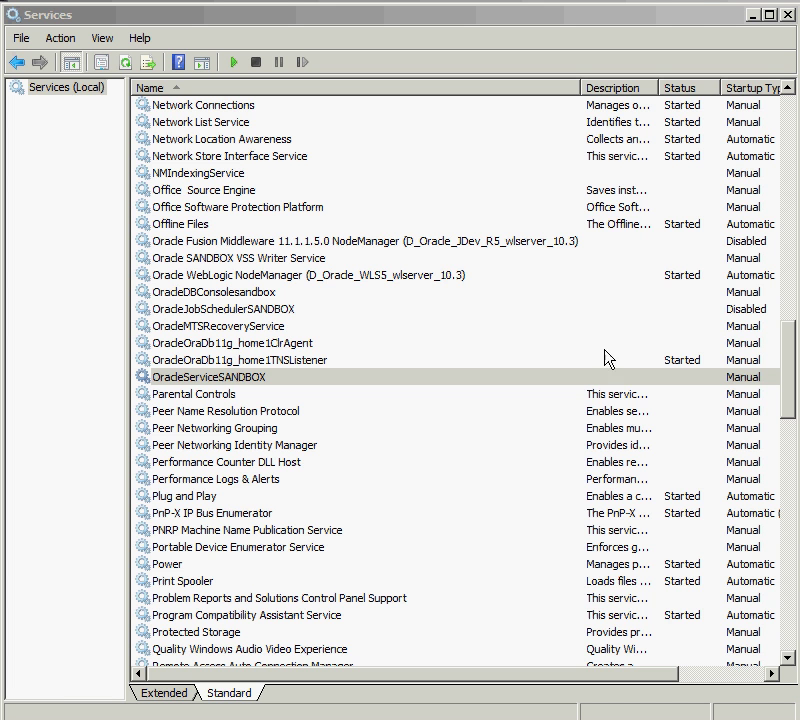
{"action": "left_click", "coordinate": [238, 379]}
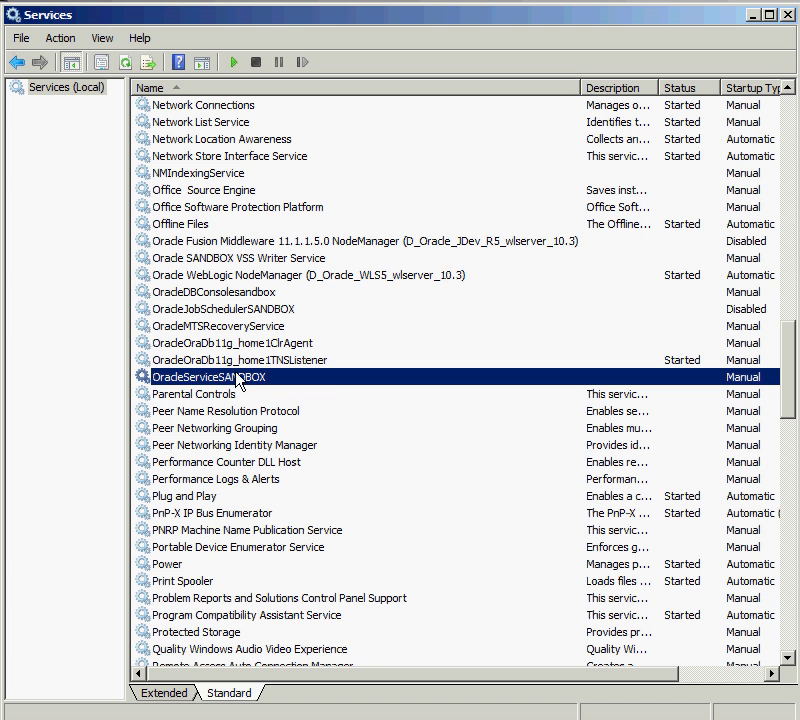
{"action": "right_click", "coordinate": [238, 378]}
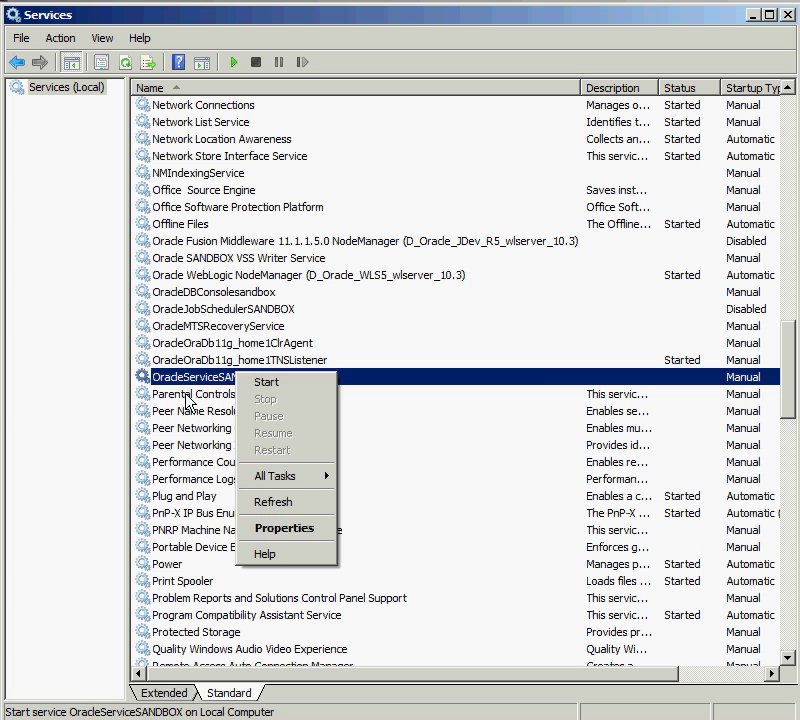
{"action": "left_click", "coordinate": [189, 382]}
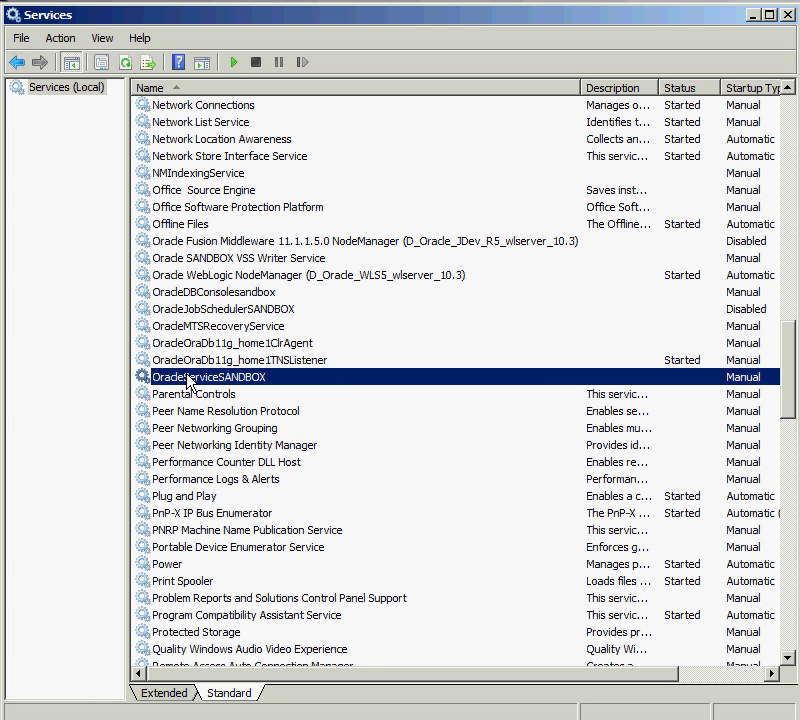
{"action": "left_click", "coordinate": [235, 62]}
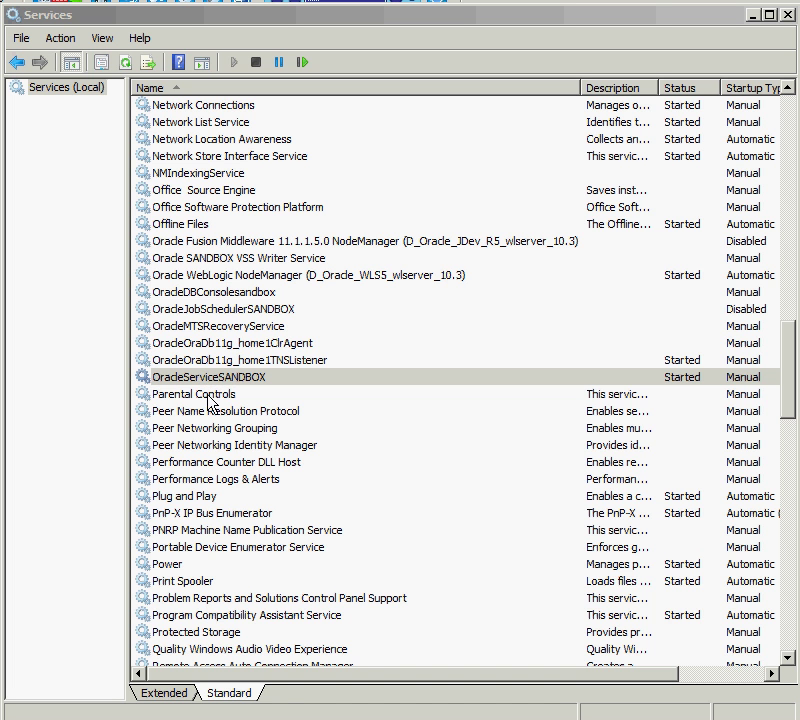
Step: Switch to the Command Prompt's SQL*Plus session and run "select sysdate from dual;"
{"action": "key", "text": "alt+Tab"}
{"action": "type", "text": "select "}
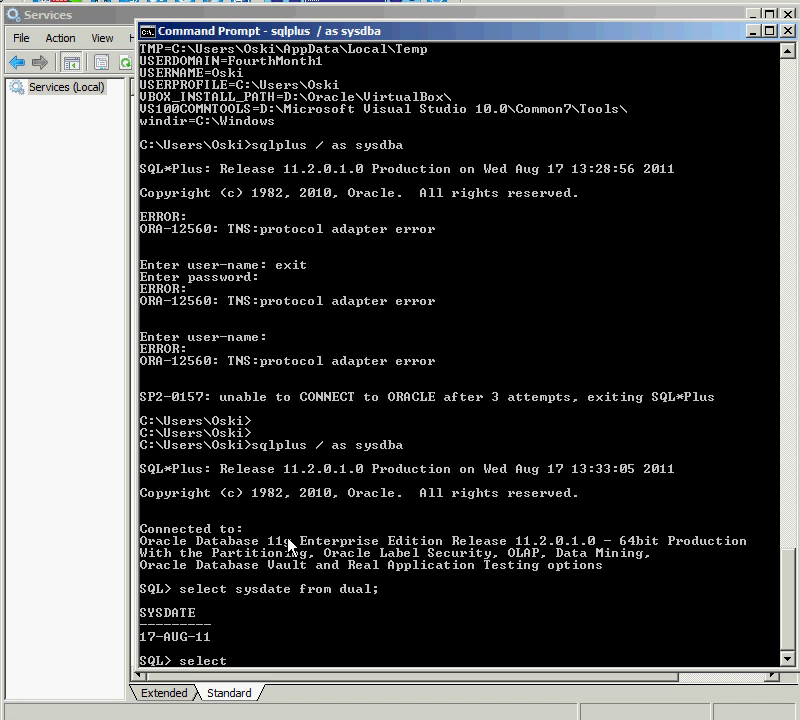
{"action": "type", "text": "sysdate from dual;"}
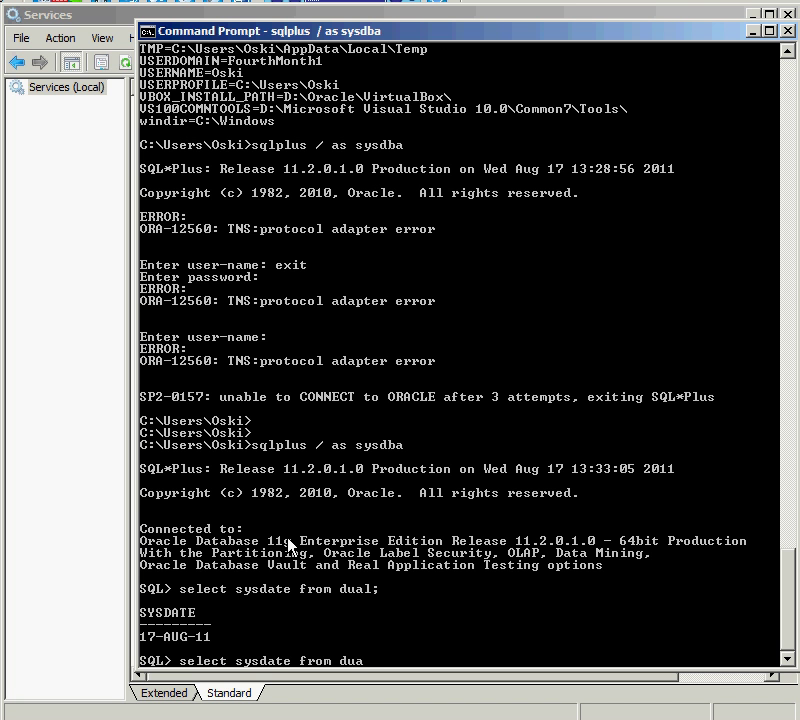
{"action": "key", "text": "Return"}
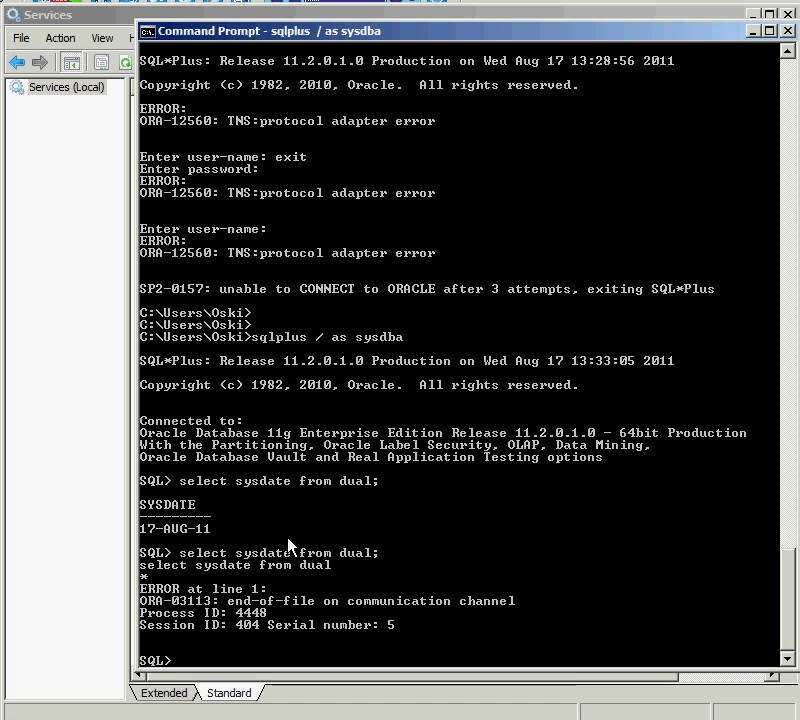
Step: Exit the SQL*Plus session and reconnect with "sqlplus / as sysdba"
{"action": "type", "text": "exit"}
{"action": "key", "text": "Return"}
{"action": "key", "text": "Up"}
{"action": "key", "text": "Return"}
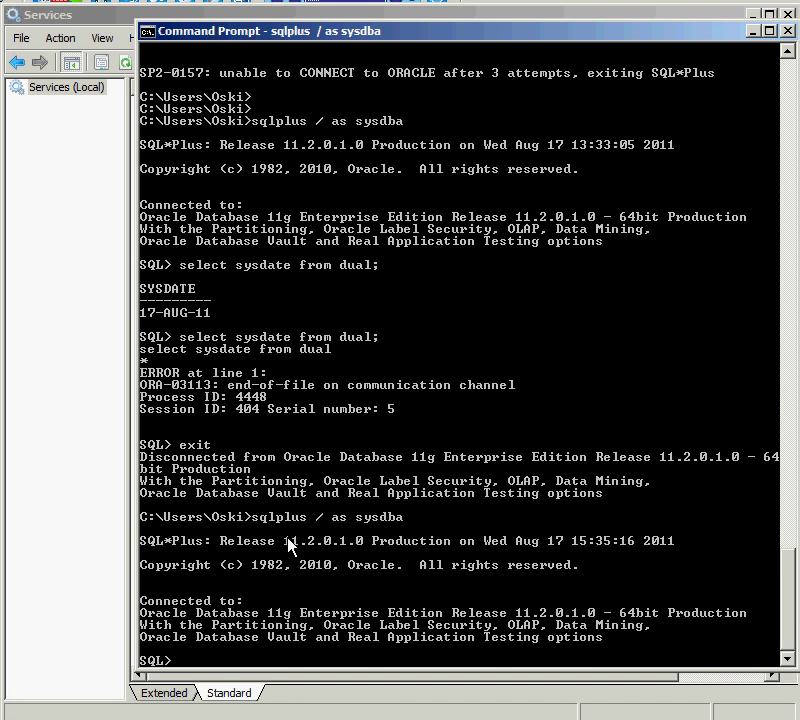
Step: Rerun the sysdate query from dual in the new SQL*Plus session
{"action": "key", "text": "Up"}
{"action": "key", "text": "Up"}
{"action": "key", "text": "Return"}
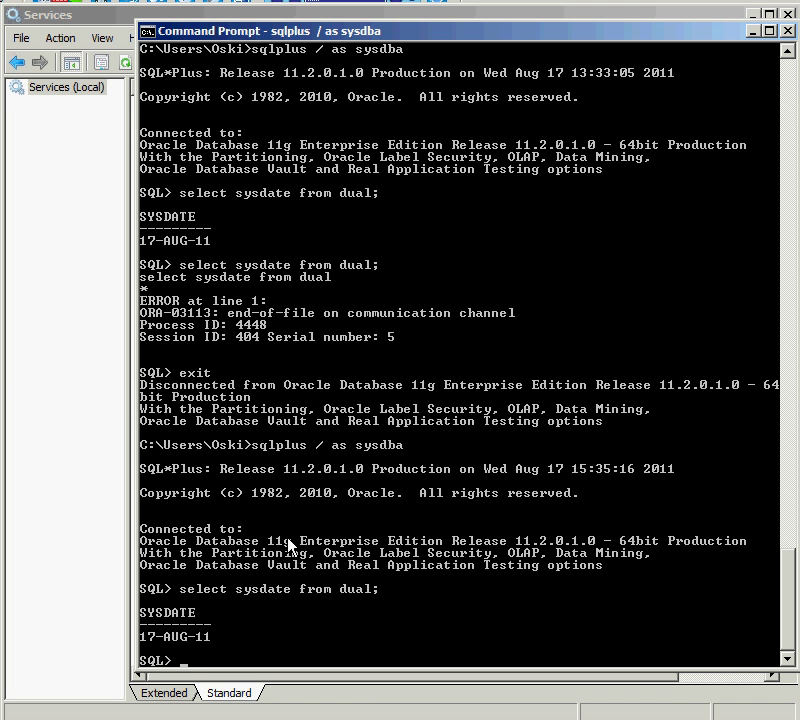
Step: Shut down the database with "shutdown immediate;" and check the OracleServiceSANDBOX status in the Services window
{"action": "type", "text": "shut"}
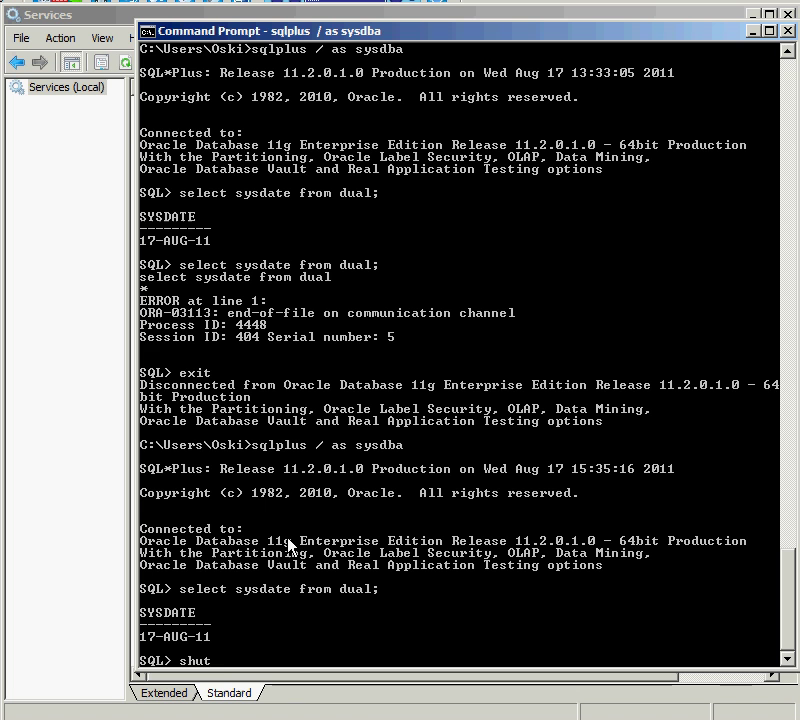
{"action": "type", "text": "down immediate;"}
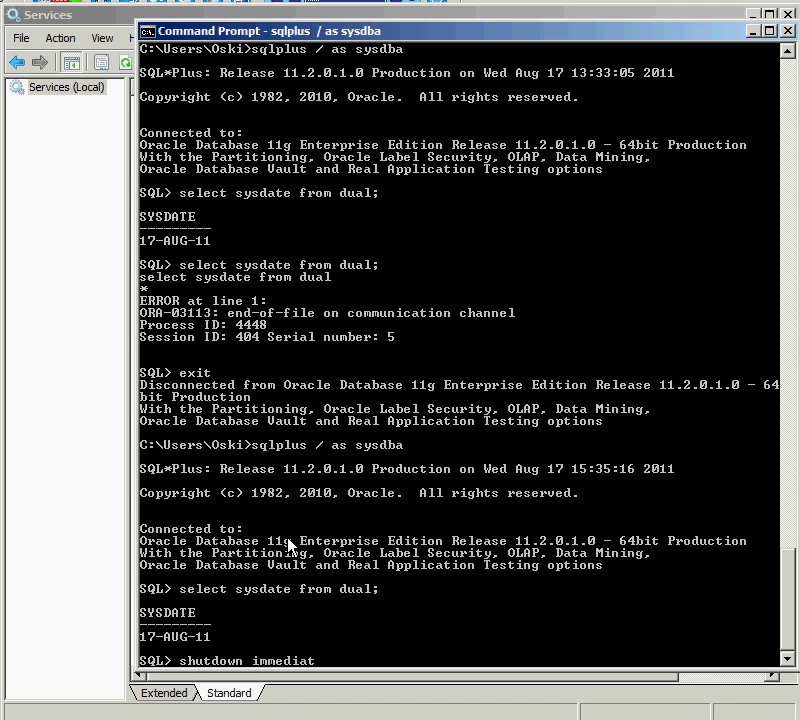
{"action": "key", "text": "Return"}
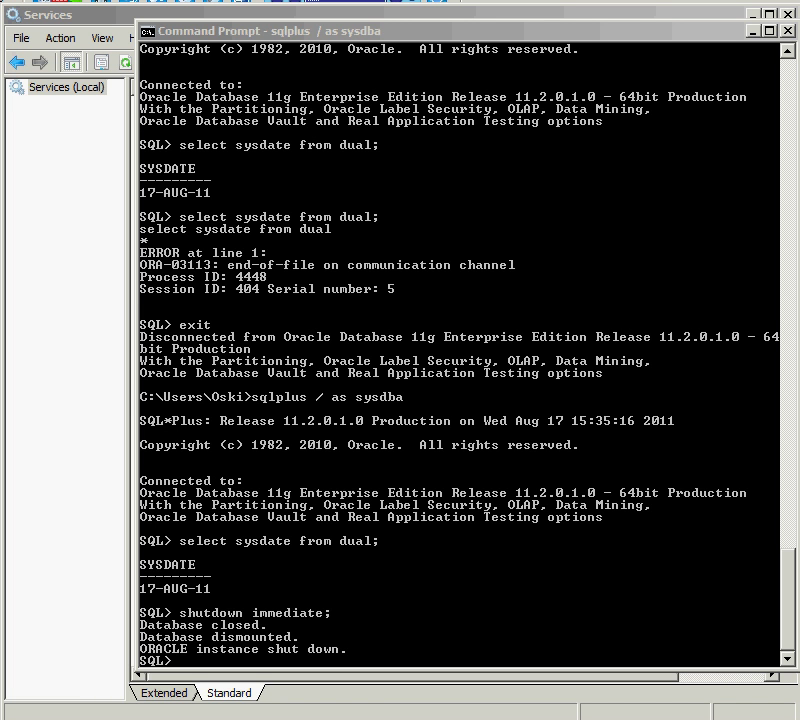
{"action": "left_click", "coordinate": [92, 324]}
{"action": "left_click", "coordinate": [102, 62]}
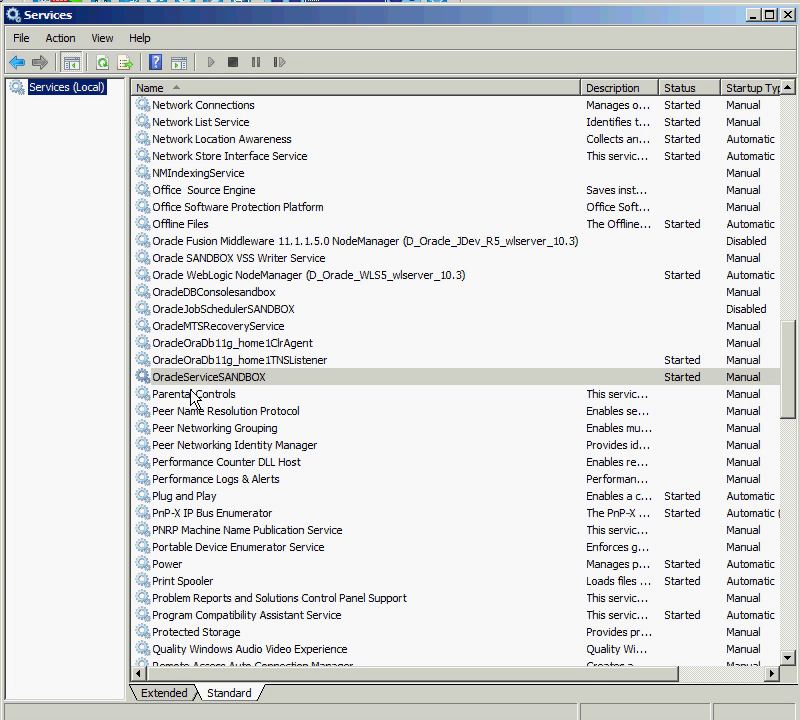
Step: Return to the Command Prompt, exit SQL*Plus and log in again with "sqlplus / as sysdba"
{"action": "key", "text": "alt+Tab"}
{"action": "key", "text": "alt+Tab"}
{"action": "type", "text": "exit"}
{"action": "key", "text": "Return"}
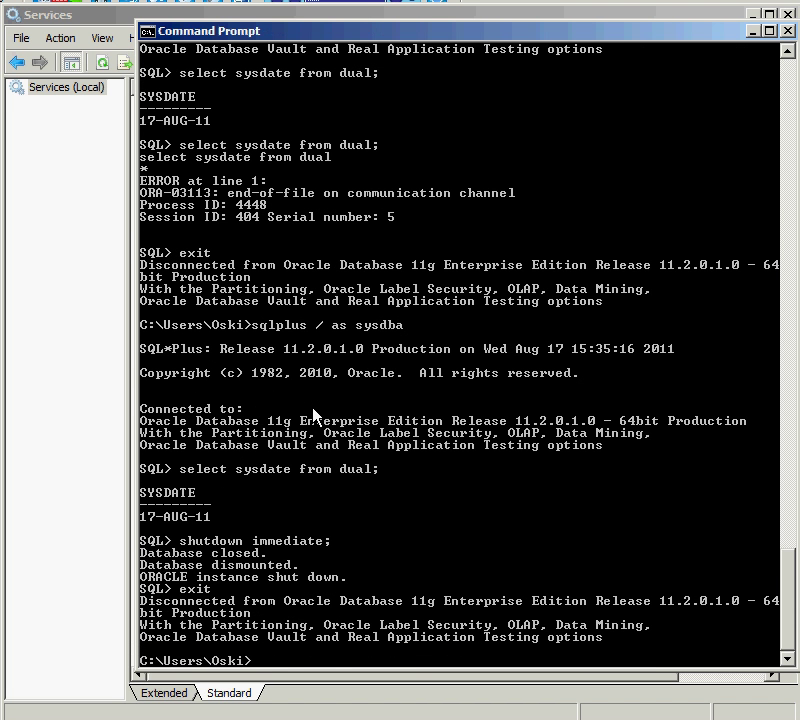
{"action": "key", "text": "Up"}
{"action": "key", "text": "Return"}
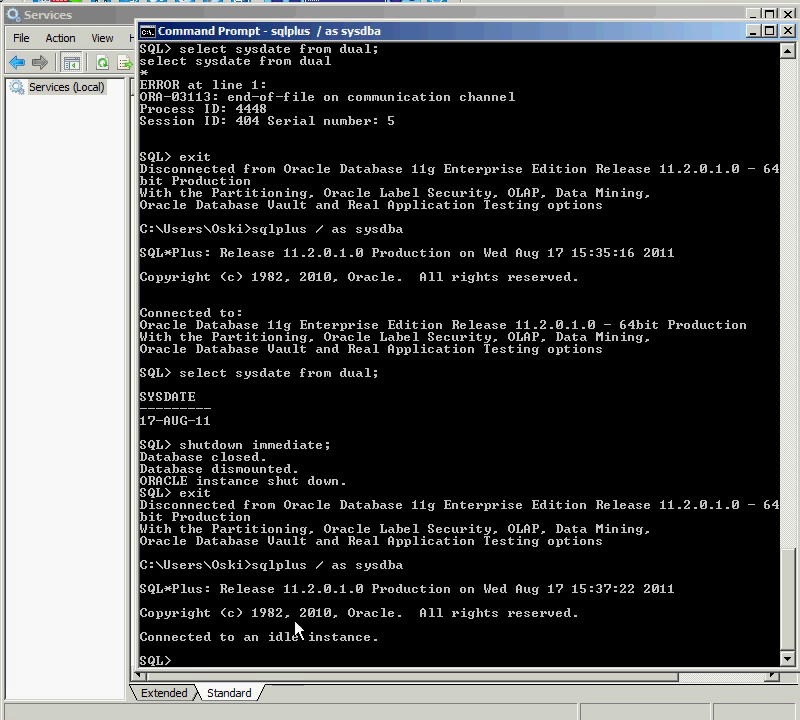
Step: Glance at the service status in Services, then run "startup;" in SQL*Plus to start the database instance
{"action": "key", "text": "alt+Tab"}
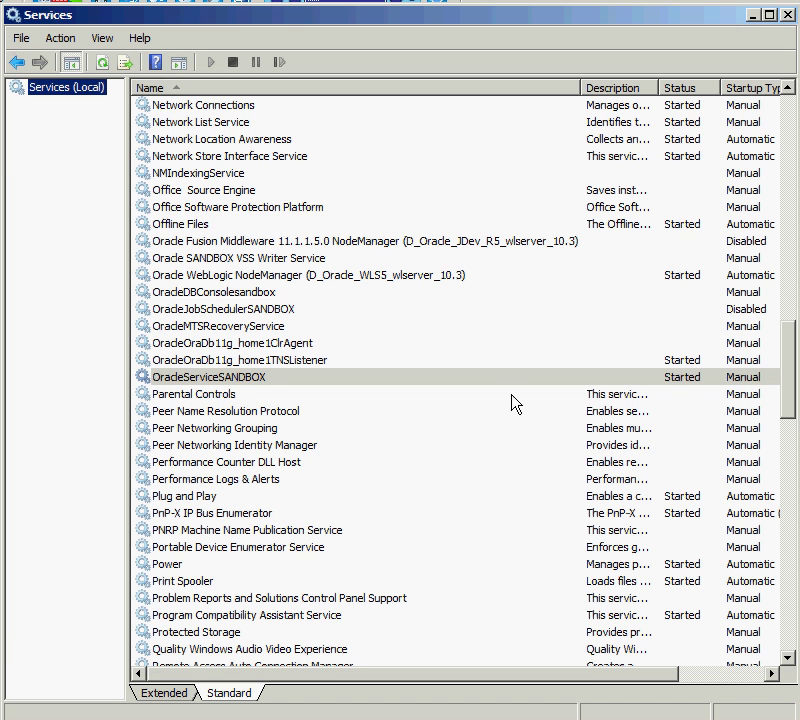
{"action": "key", "text": "alt+Tab"}
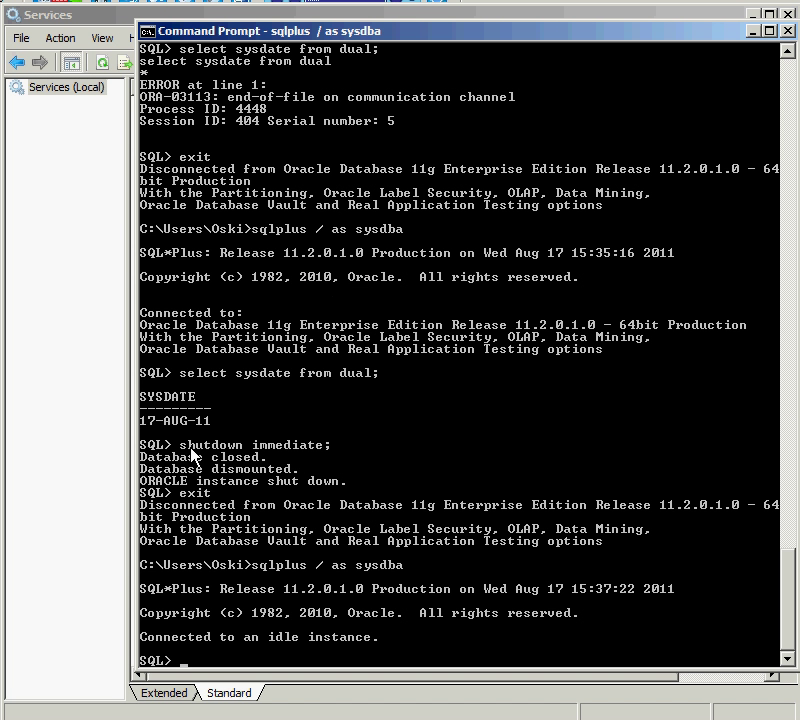
{"action": "type", "text": "st"}
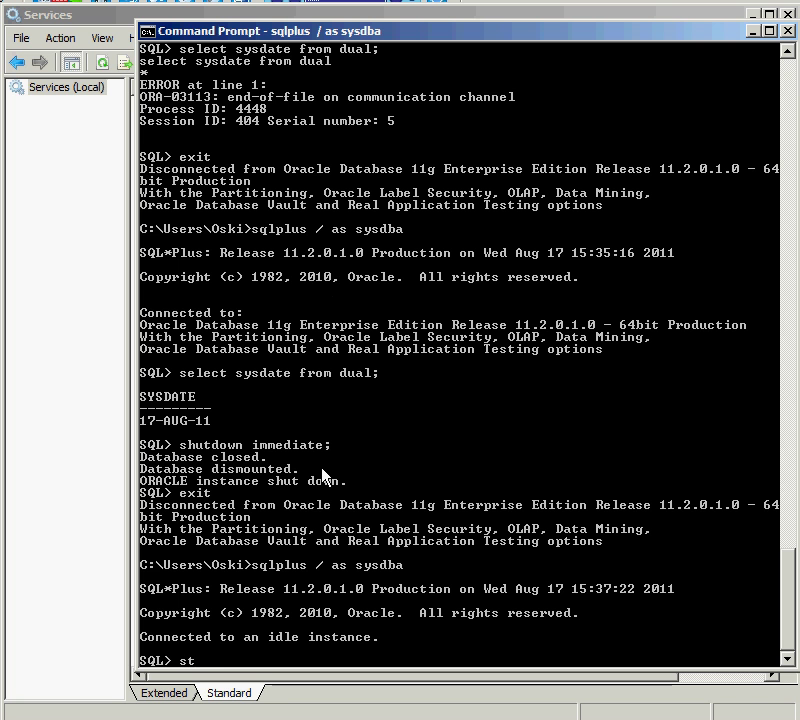
{"action": "type", "text": "artup;"}
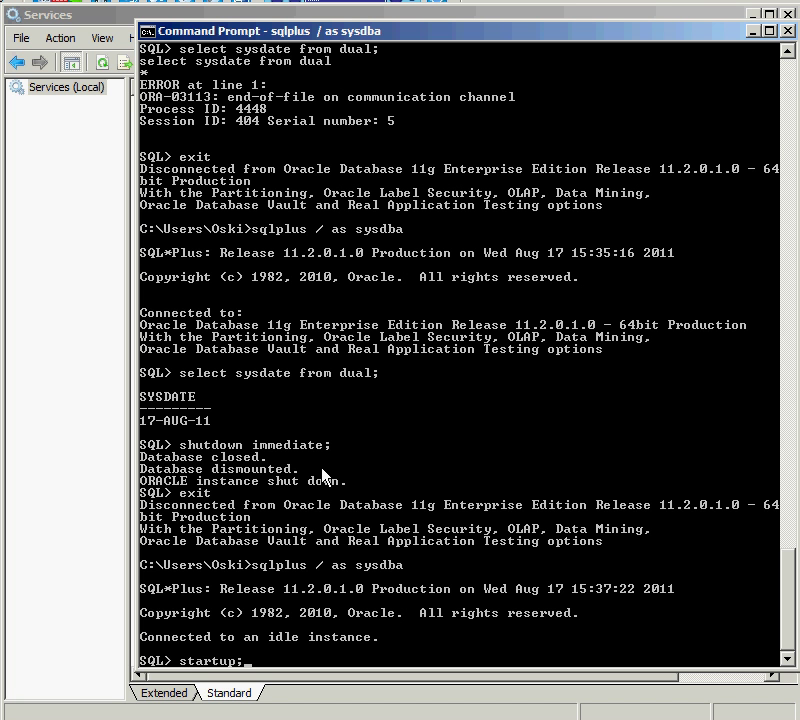
{"action": "key", "text": "Return"}
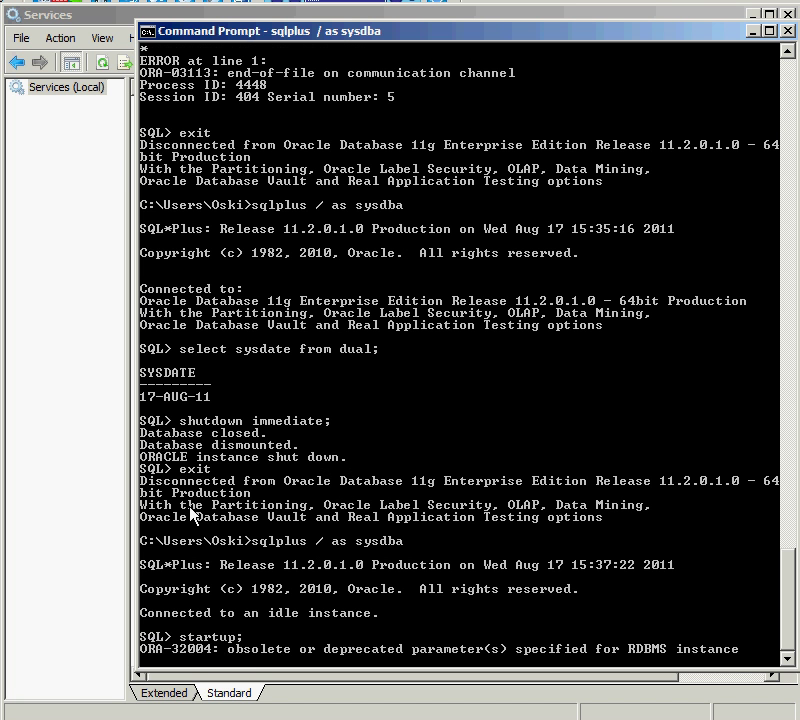
Step: Check the OracleServiceSANDBOX status in the Services window and switch to the OEL 5.5 virtual machine in VirtualBox
{"action": "left_click", "coordinate": [84, 336]}
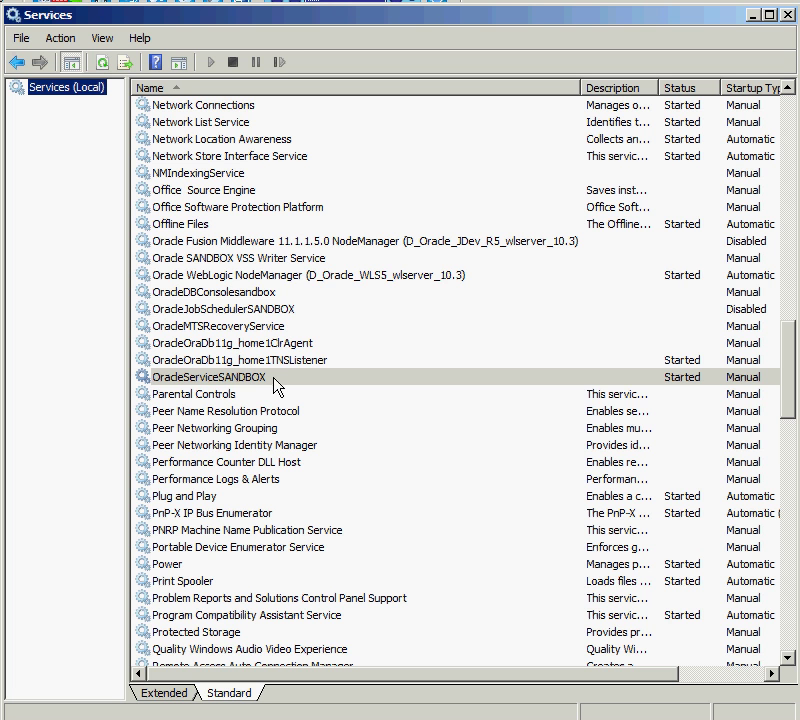
{"action": "key", "text": "alt+Tab"}
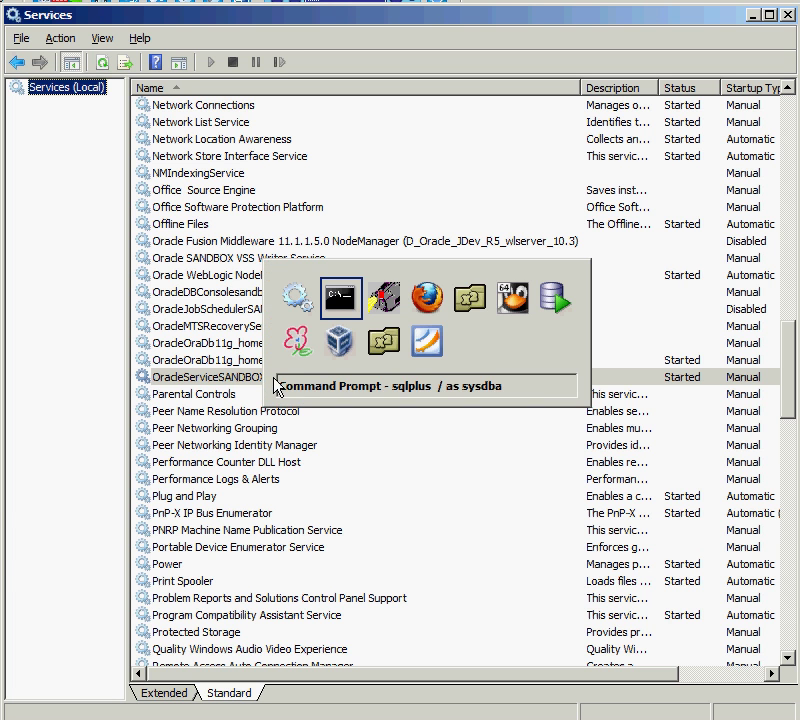
{"action": "key", "text": "alt+Tab"}
{"action": "key", "text": "alt+Tab"}
{"action": "key", "text": "alt+Tab"}
{"action": "key", "text": "alt+Tab"}
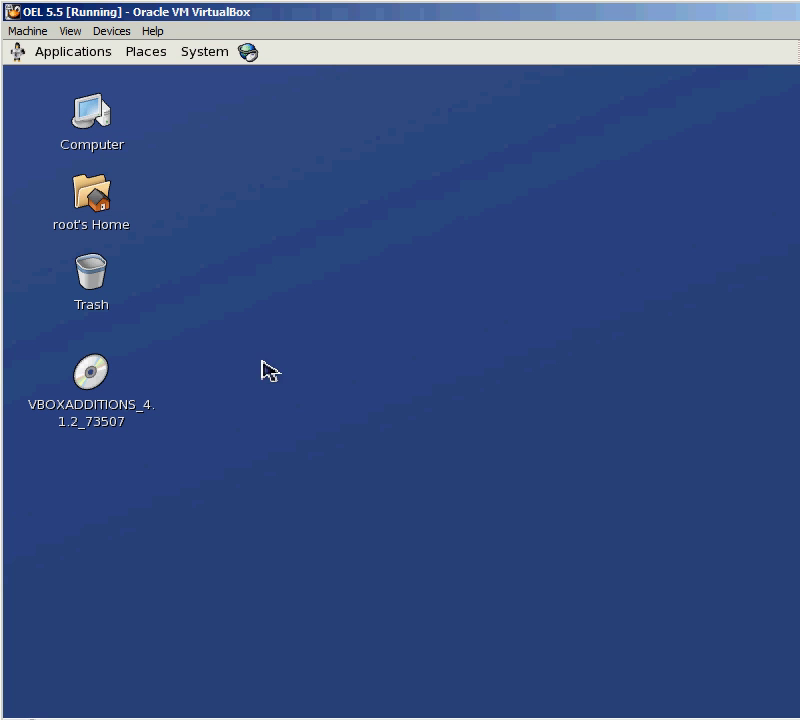
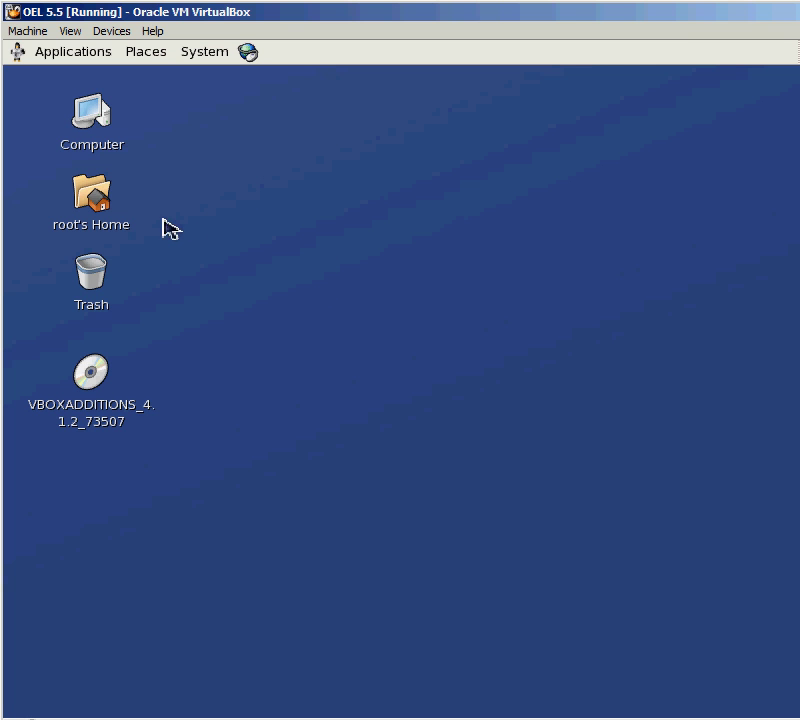
Step: Open a terminal on the Linux desktop and switch to the oracle user with "su - oracle"
{"action": "right_click", "coordinate": [279, 219]}
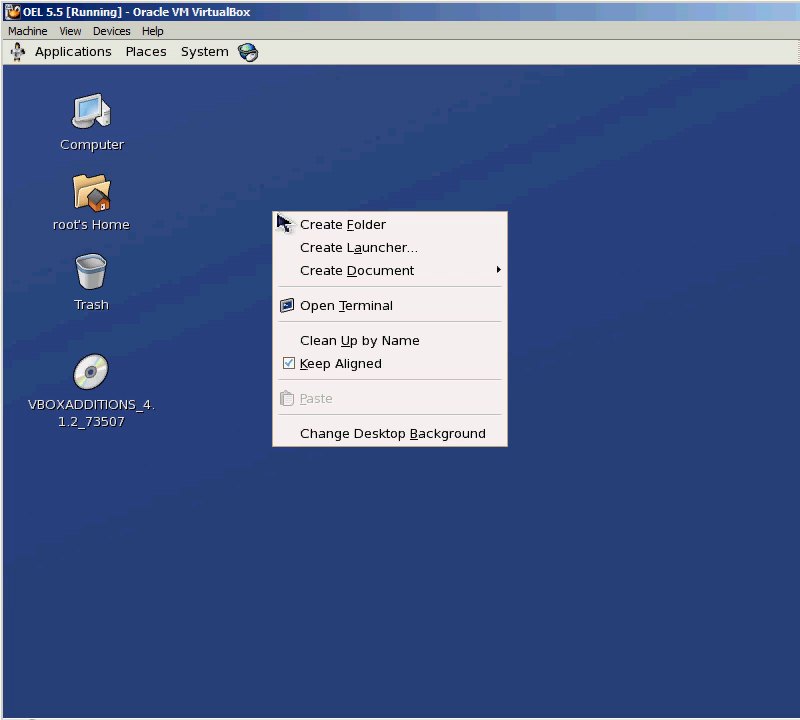
{"action": "left_click", "coordinate": [330, 306]}
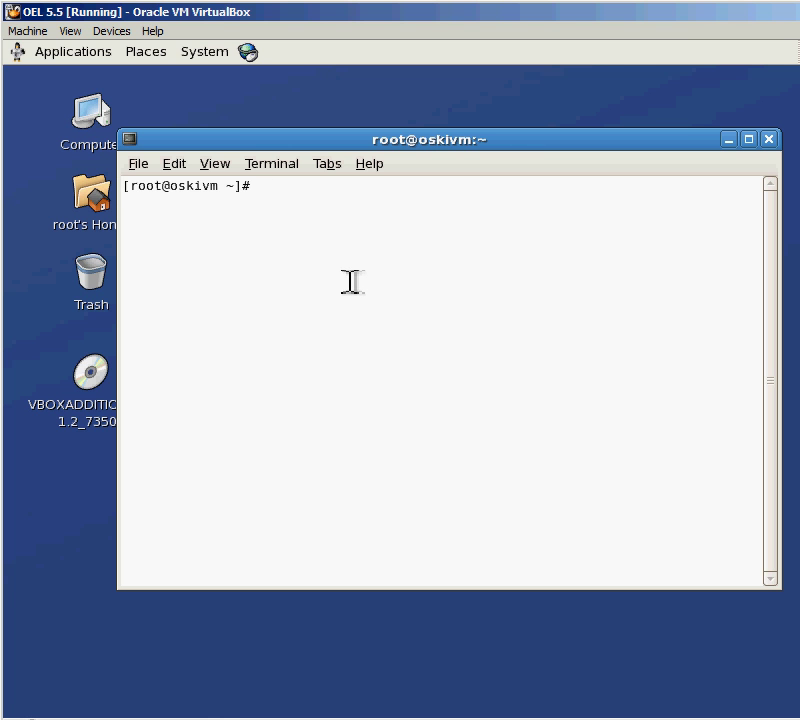
{"action": "type", "text": "su - ora"}
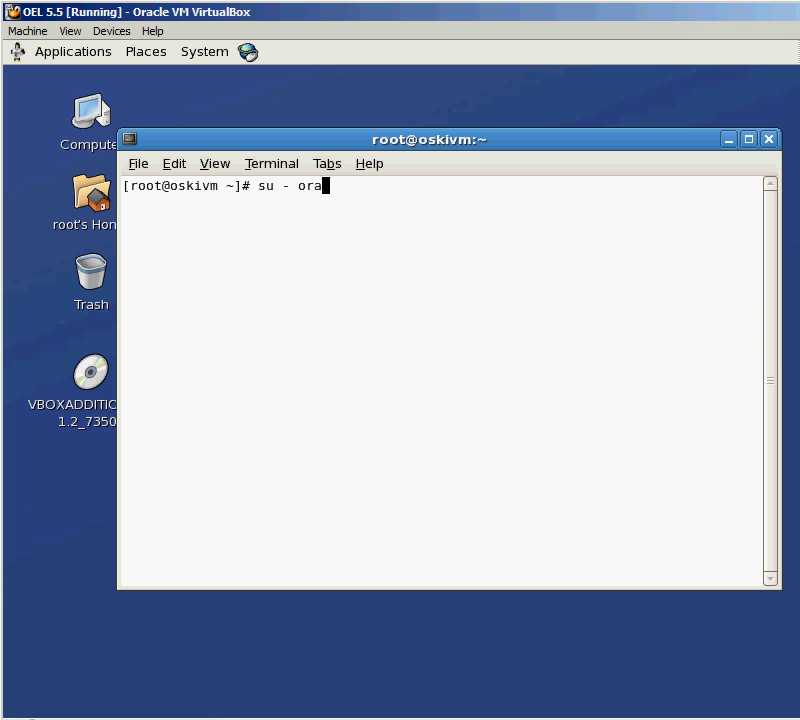
{"action": "type", "text": "cle"}
{"action": "key", "text": "Return"}
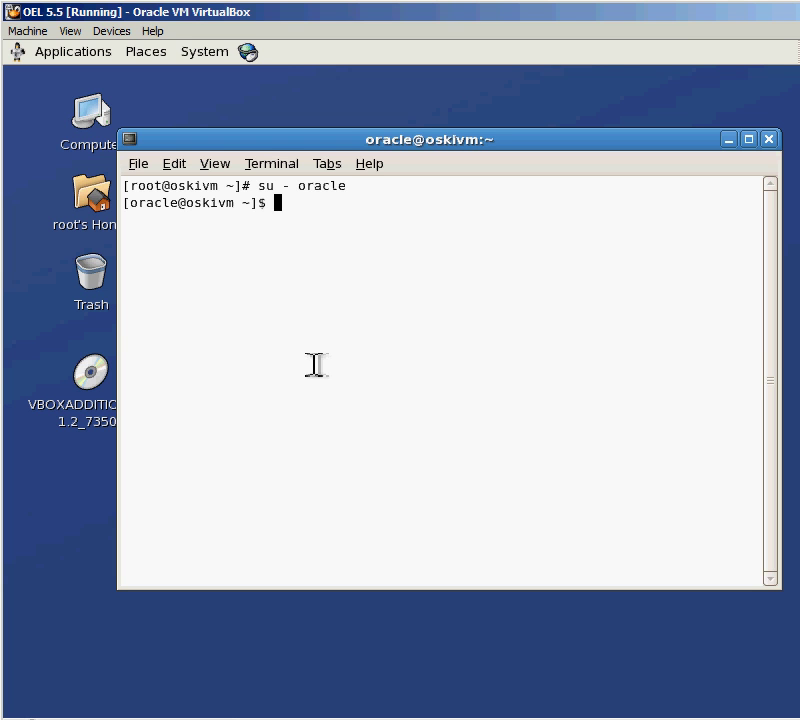
{"action": "type", "text": "cd /et"}
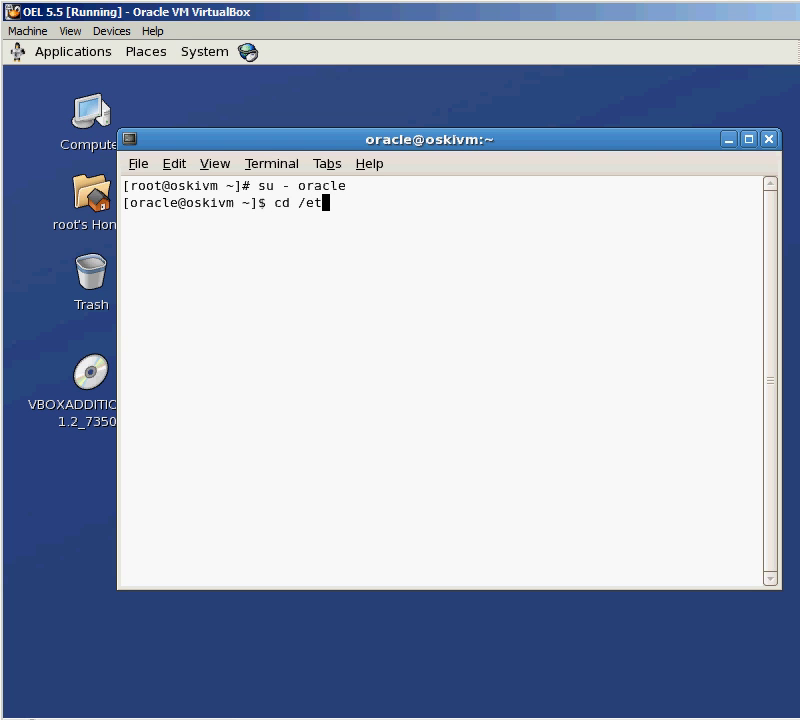
{"action": "key", "text": "BackSpace"}
{"action": "key", "text": "BackSpace"}
{"action": "key", "text": "BackSpace"}
{"action": "key", "text": "BackSpace"}
{"action": "key", "text": "BackSpace"}
{"action": "key", "text": "BackSpace"}
Step: Display the oratab file with "cat /etc/oratab" and make the terminal window taller to fit more of the output
{"action": "type", "text": "cat /etc/"}
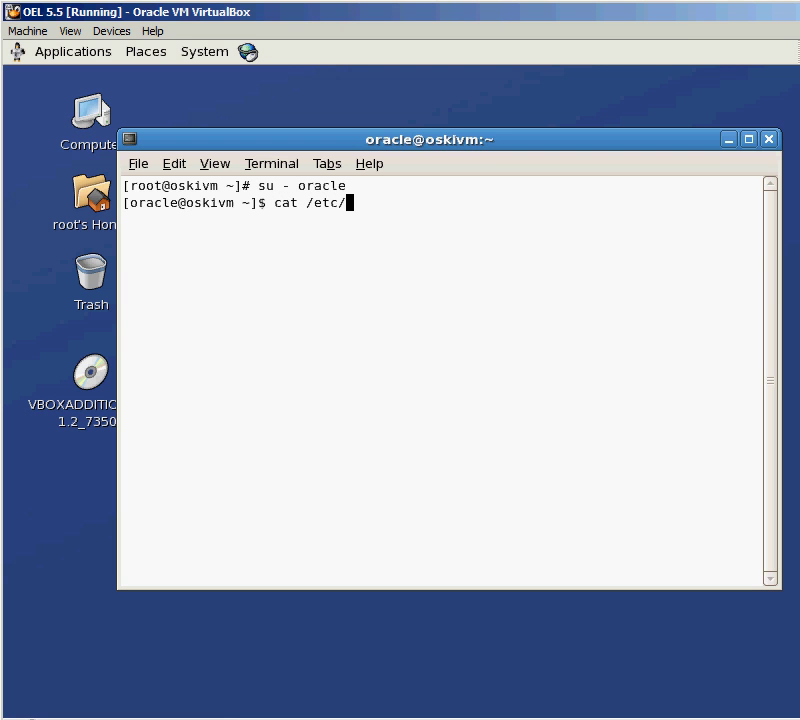
{"action": "type", "text": "oratab"}
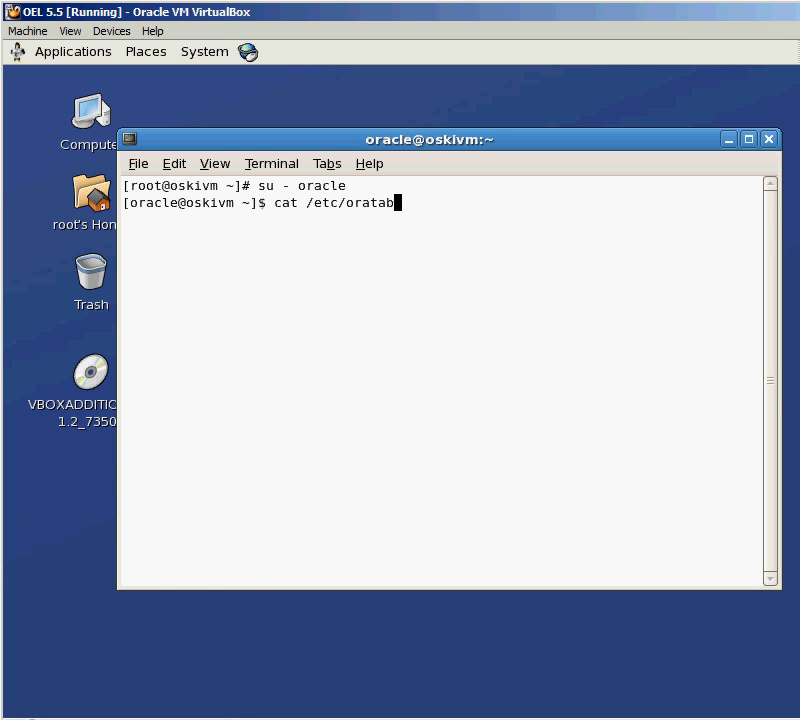
{"action": "key", "text": "Return"}
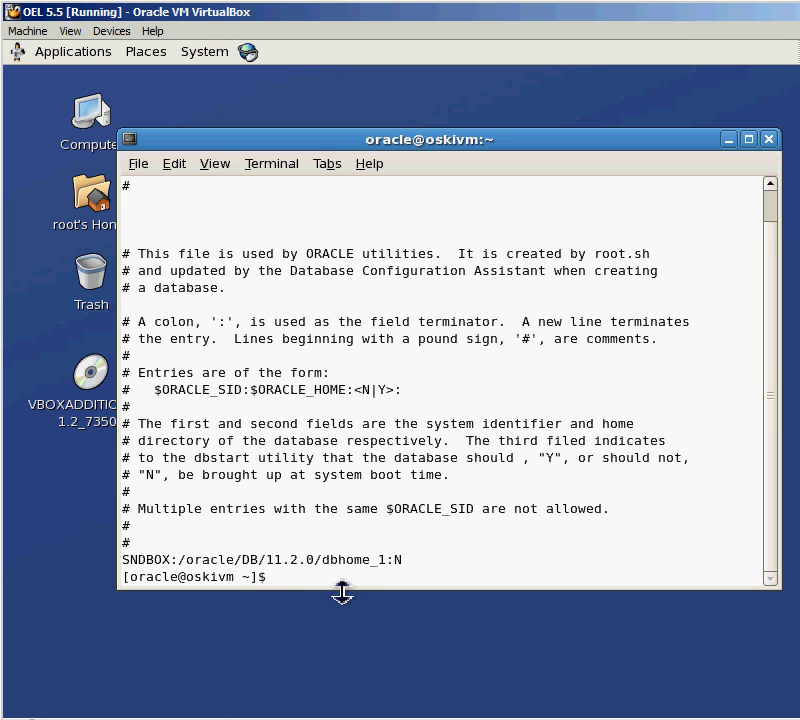
{"action": "left_click_drag", "start_coordinate": [343, 593], "coordinate": [340, 645]}
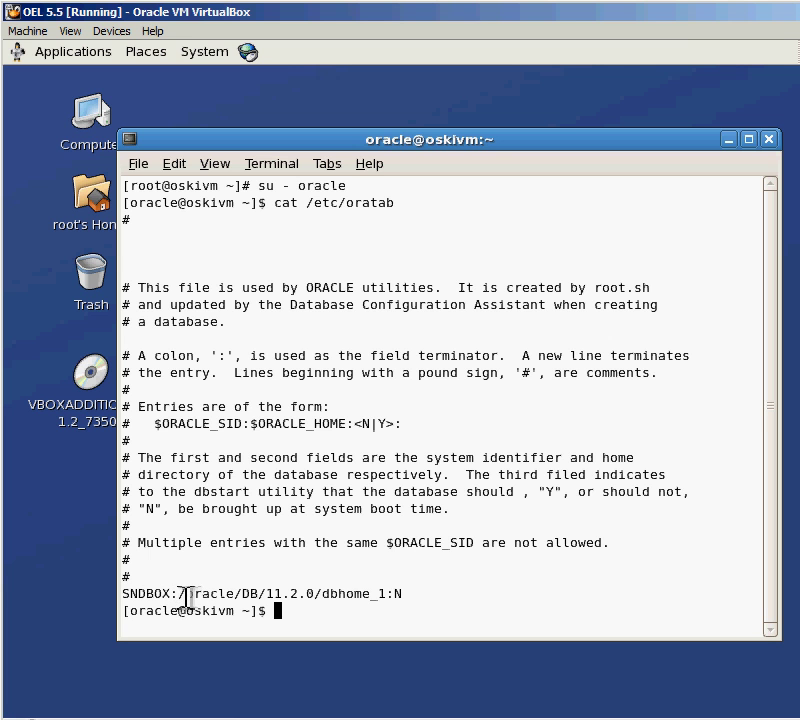
Step: Highlight the Oracle home path and the startup flag in the SNDBOX entry of the oratab output
{"action": "left_click_drag", "start_coordinate": [179, 593], "coordinate": [258, 594]}
{"action": "left_click_drag", "start_coordinate": [205, 605], "coordinate": [384, 597]}
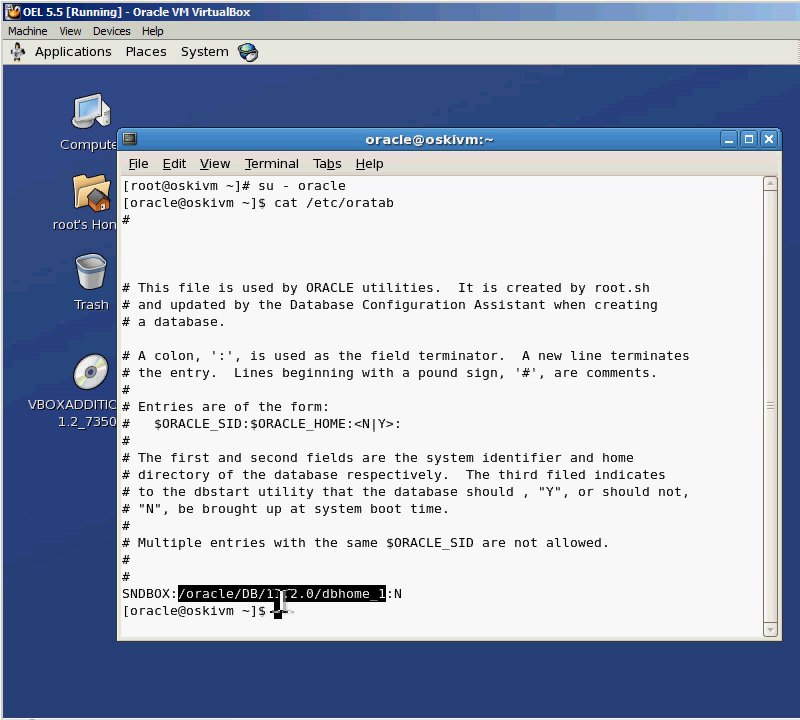
{"action": "left_click", "coordinate": [375, 597]}
{"action": "left_click_drag", "start_coordinate": [400, 597], "coordinate": [407, 597]}
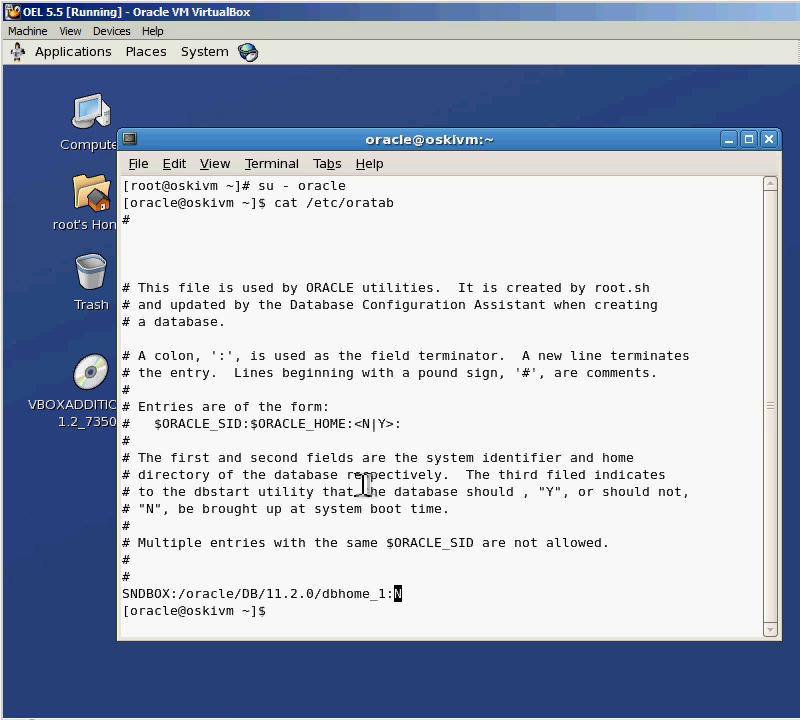
Step: Check for running Oracle background processes with "ps -ef | grep ora_"
{"action": "type", "text": "ps -ef"}
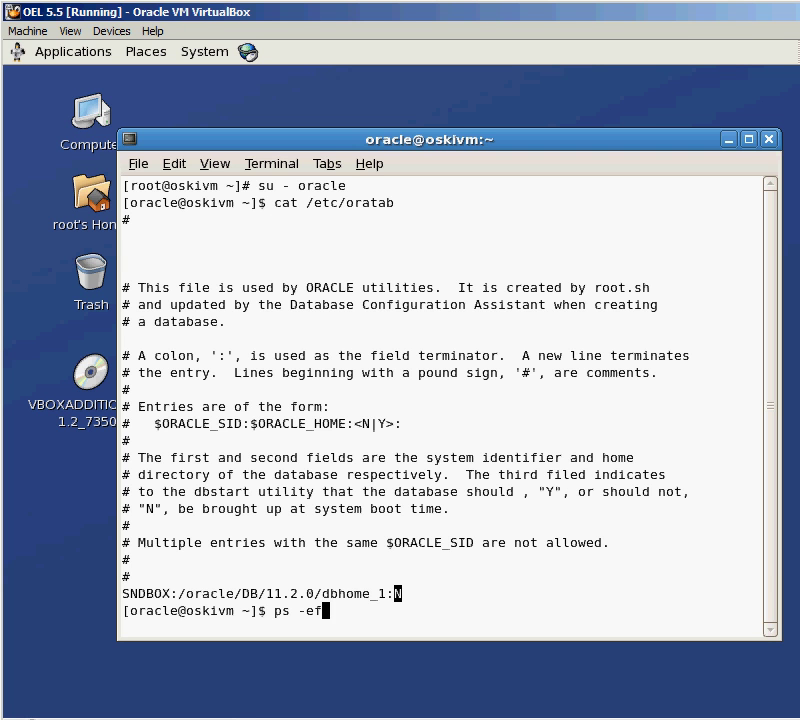
{"action": "type", "text": "| grep"}
{"action": "type", "text": "ora"}
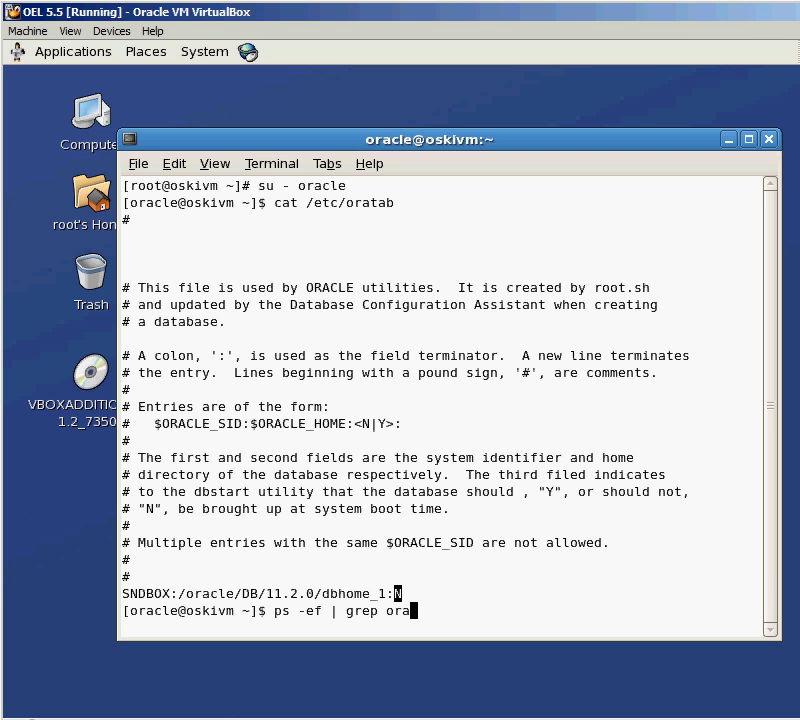
{"action": "type", "text": "_"}
{"action": "key", "text": "Return"}
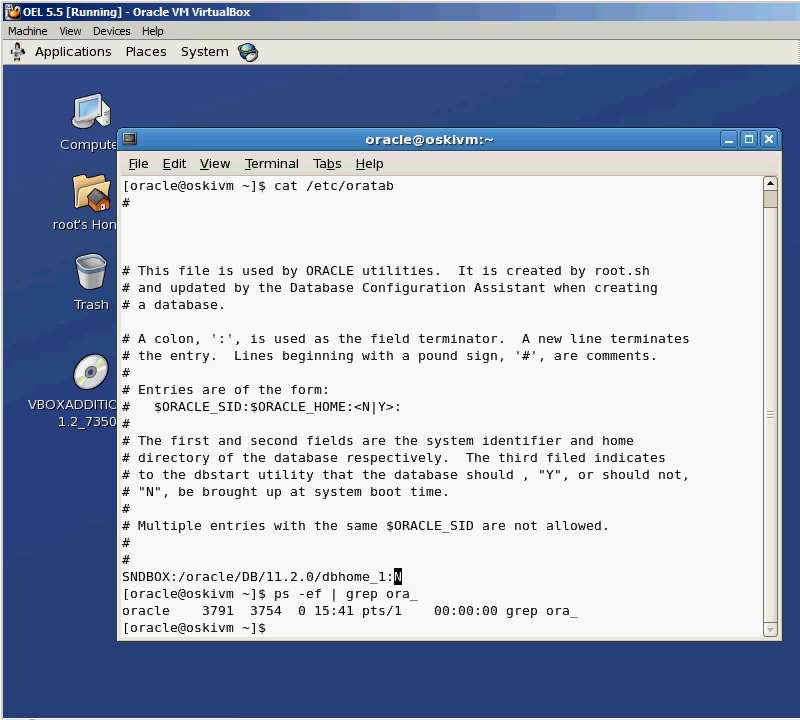
Step: Highlight the whole SNDBOX line and its Oracle home path in the oratab output, and clear the selection
{"action": "double_click", "coordinate": [165, 578]}
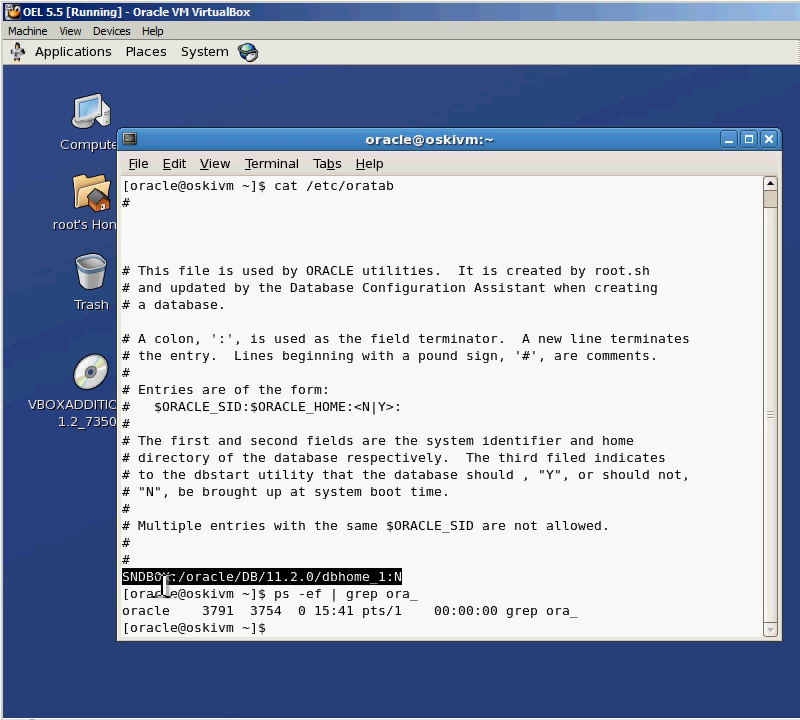
{"action": "left_click", "coordinate": [185, 585]}
{"action": "left_click_drag", "start_coordinate": [182, 577], "coordinate": [388, 578]}
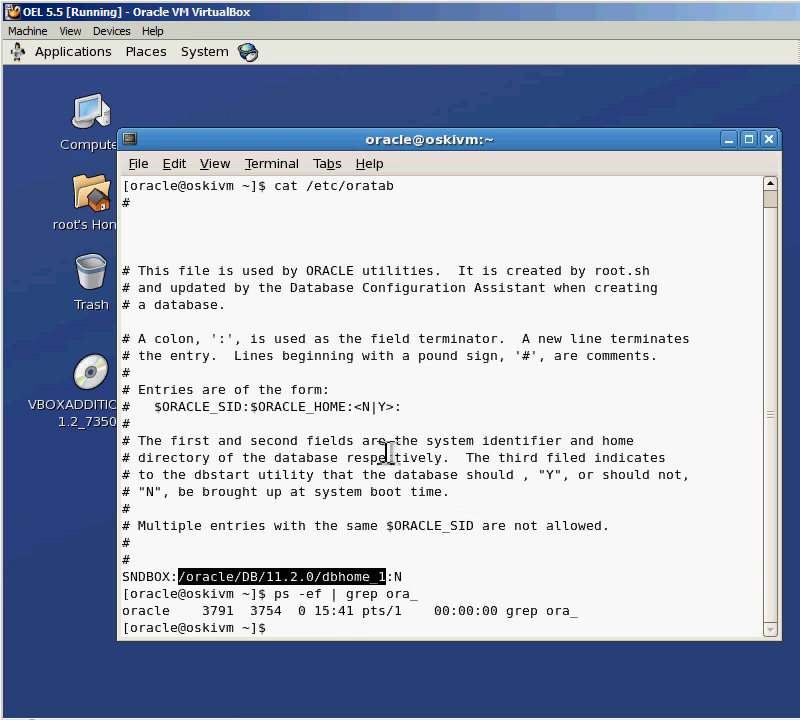
{"action": "left_click", "coordinate": [152, 566]}
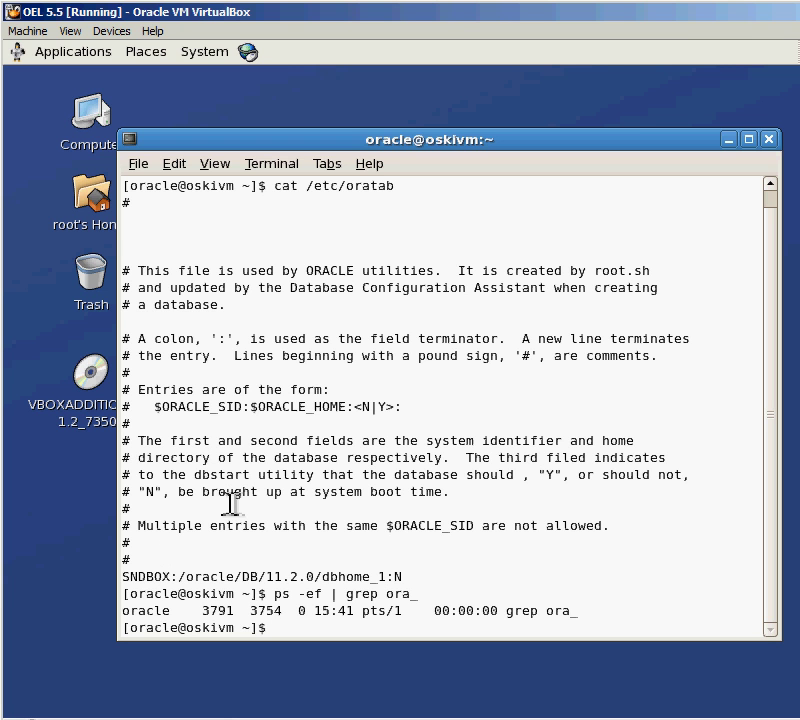
Step: List the Oracle environment variables with "env | grep ORACLE"
{"action": "type", "text": "env | "}
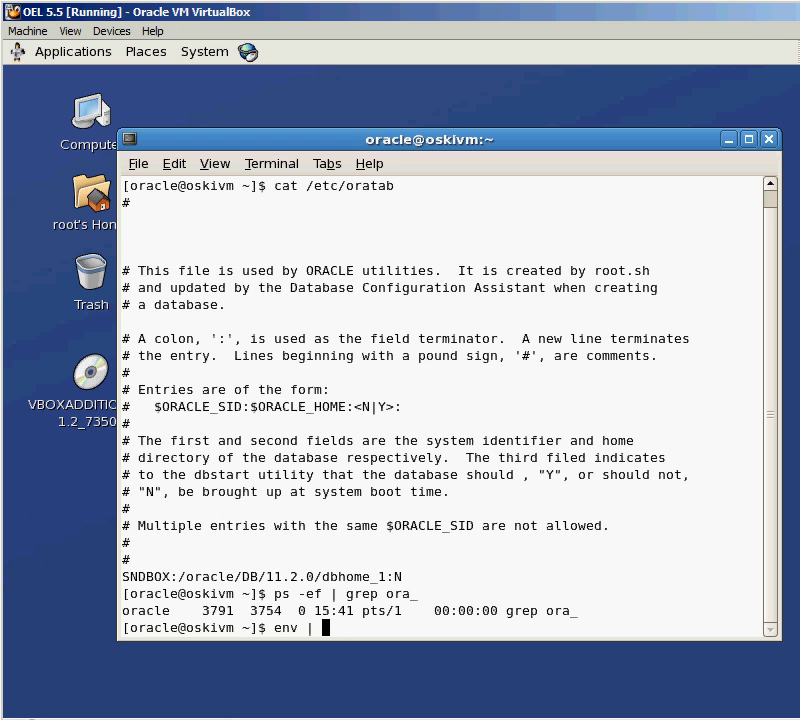
{"action": "type", "text": "grep"}
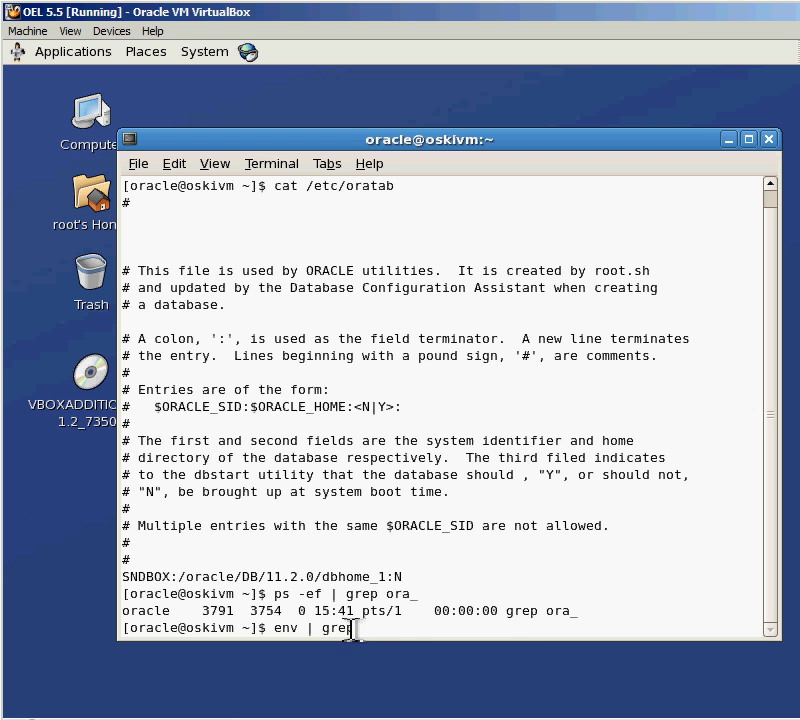
{"action": "type", "text": "ORACLE"}
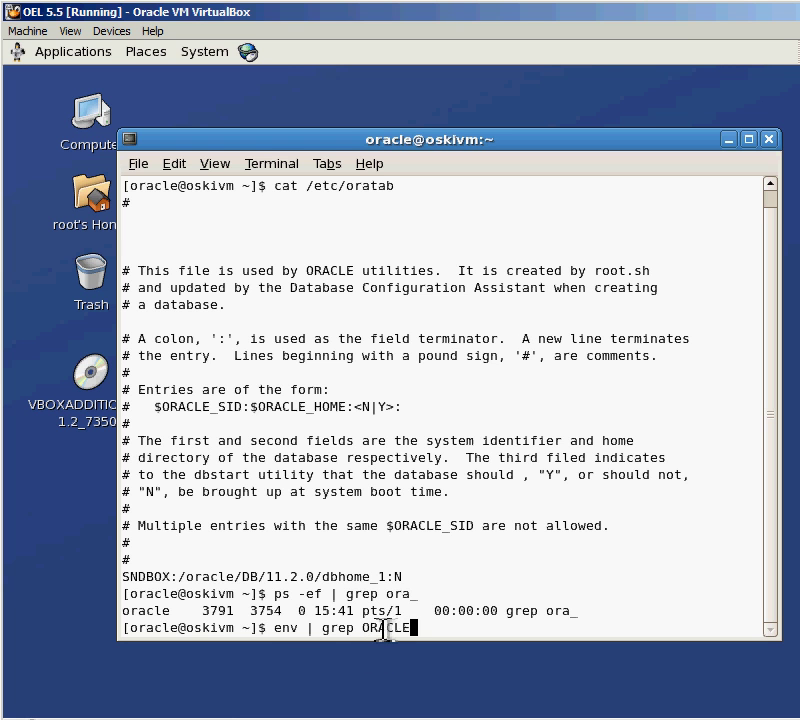
{"action": "key", "text": "Return"}
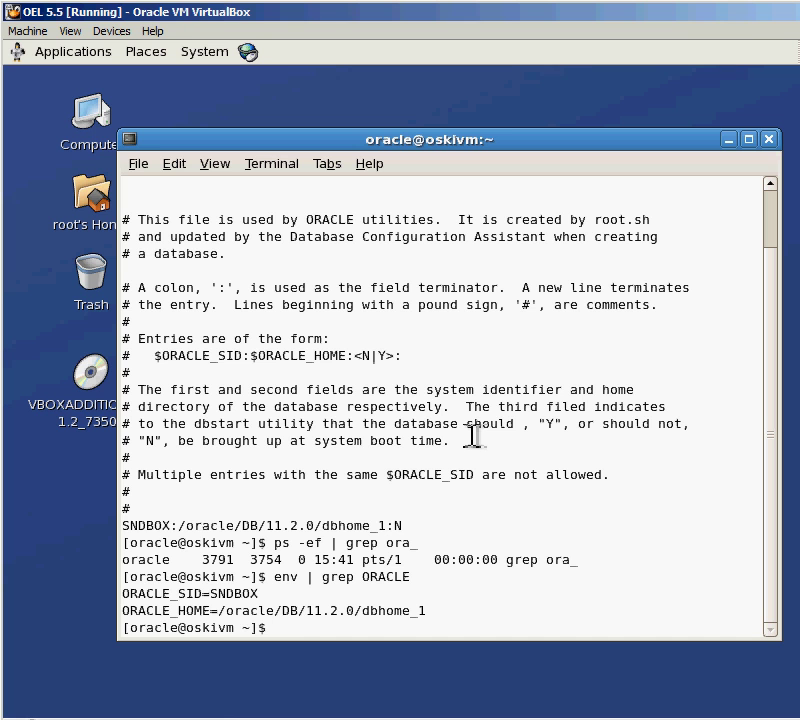
Step: Check the Oracle listener's state with "lsnrctl status"
{"action": "type", "text": "lsnrctl"}
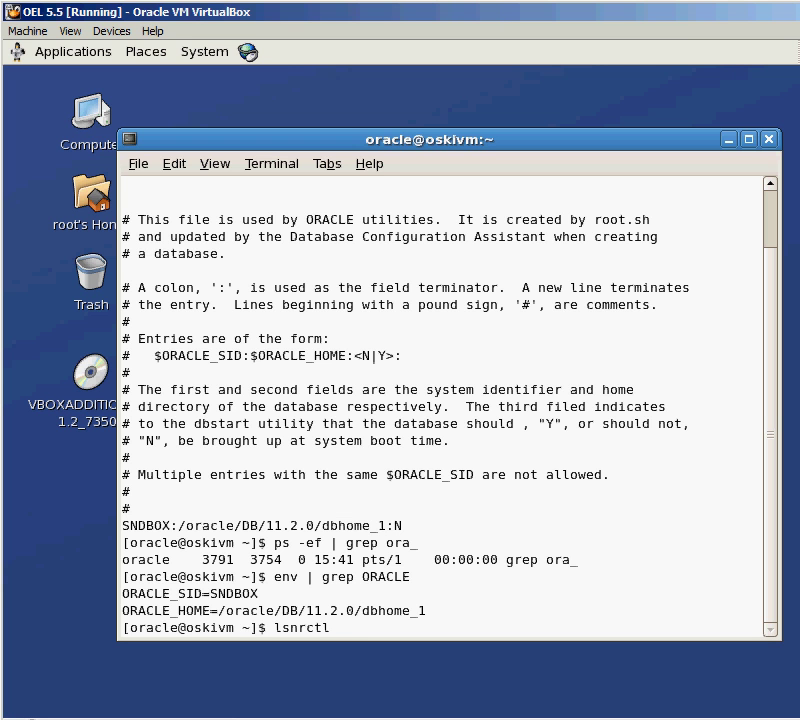
{"action": "type", "text": "status"}
{"action": "key", "text": "Return"}
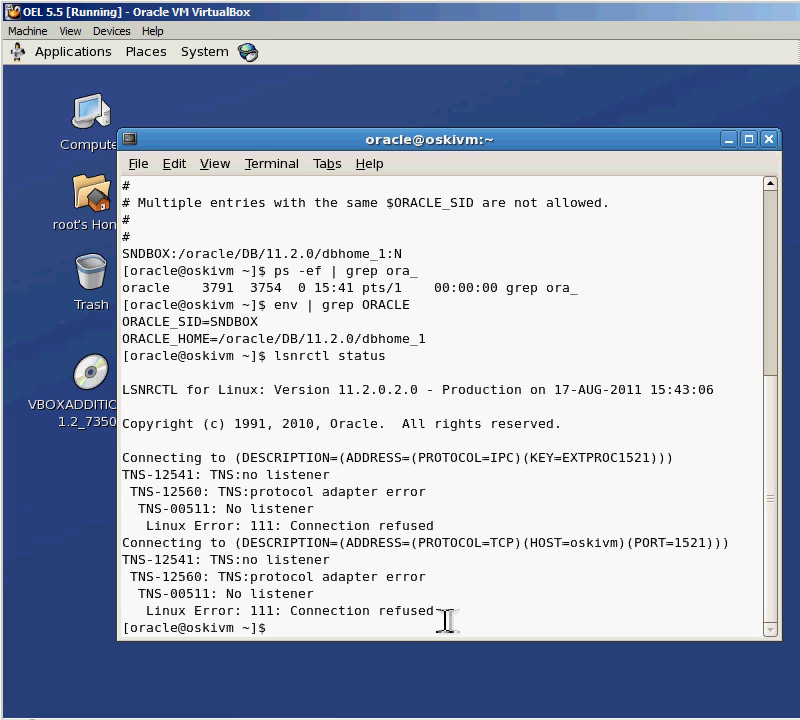
Step: Start the Oracle listener by changing the previous command to "lsnrctl start" and running it
{"action": "key", "text": "Up"}
{"action": "key", "text": "BackSpace"}
{"action": "key", "text": "BackSpace"}
{"action": "key", "text": "BackSpace"}
{"action": "type", "text": "rt"}
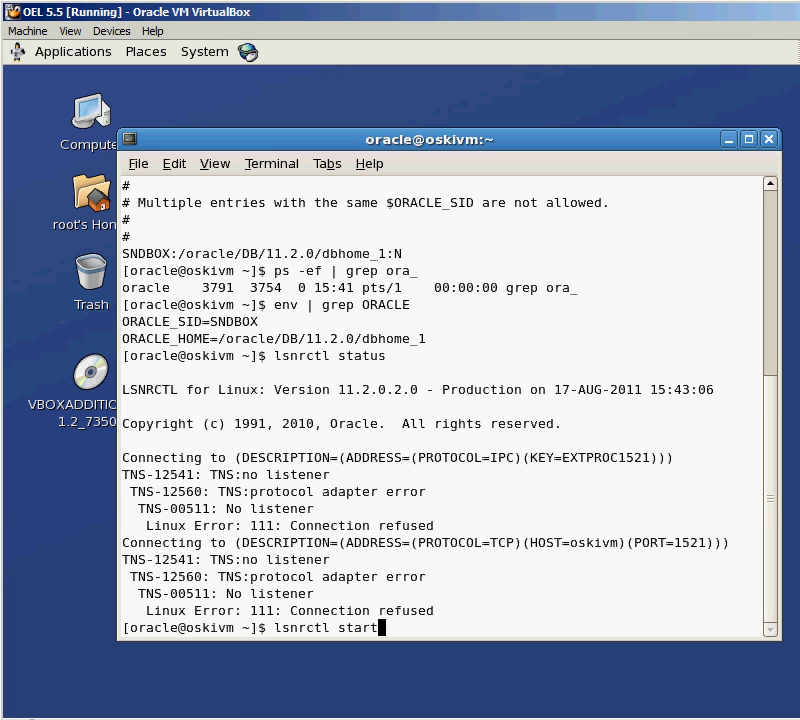
{"action": "key", "text": "Return"}
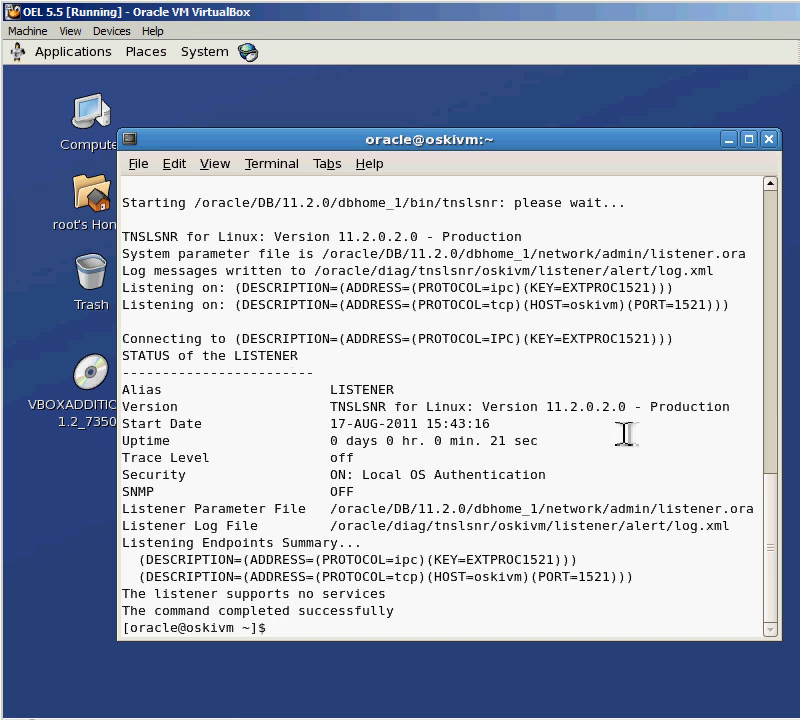
Step: Review the earlier terminal output and log in to SQL*Plus with "sqlplus / as sysdba"
{"action": "type", "text": "sq"}
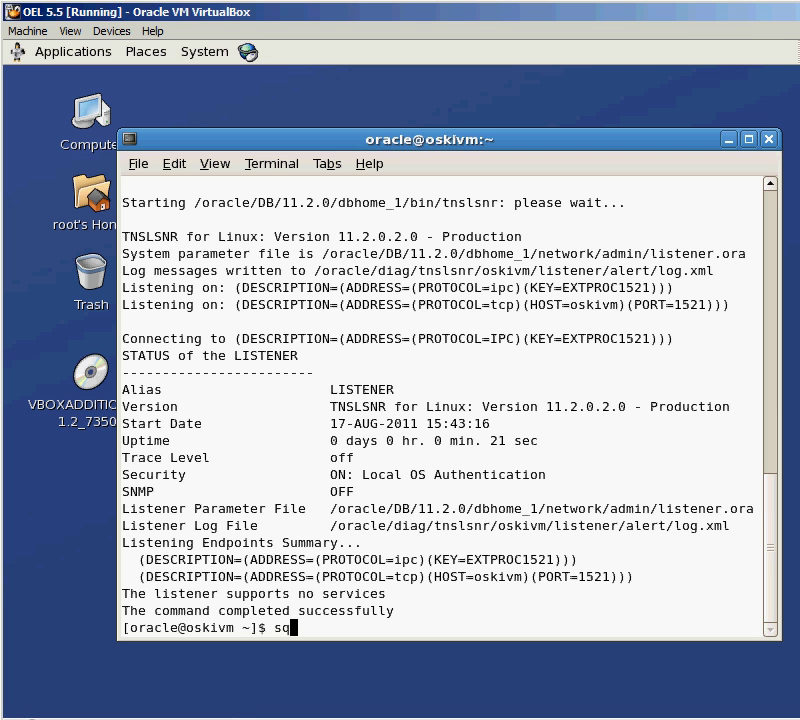
{"action": "type", "text": "lplus / as sysdba"}
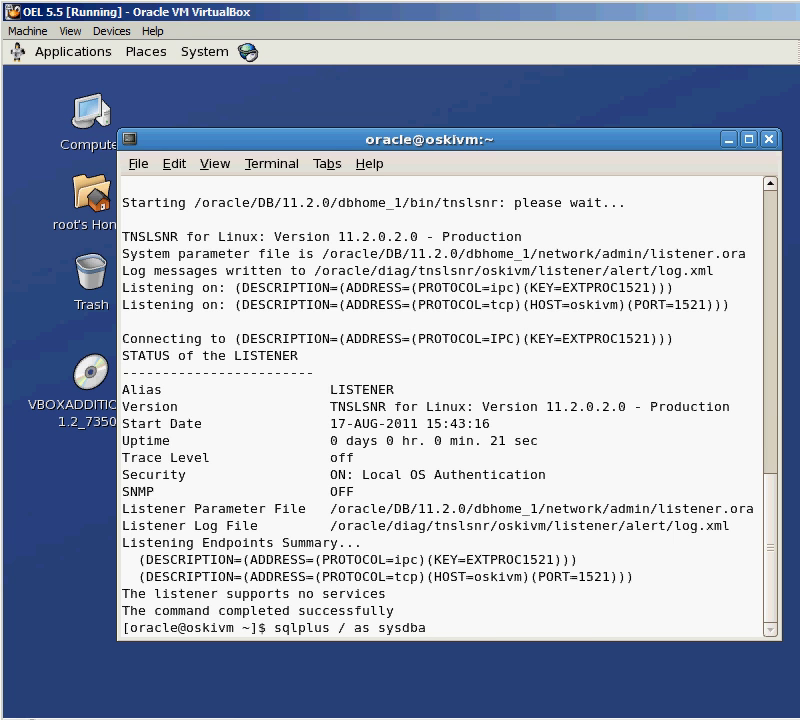
{"action": "scroll", "coordinate": [782, 218], "scroll_direction": "up", "scroll_amount": 3}
{"action": "scroll", "coordinate": [779, 216], "scroll_direction": "up", "scroll_amount": 5}
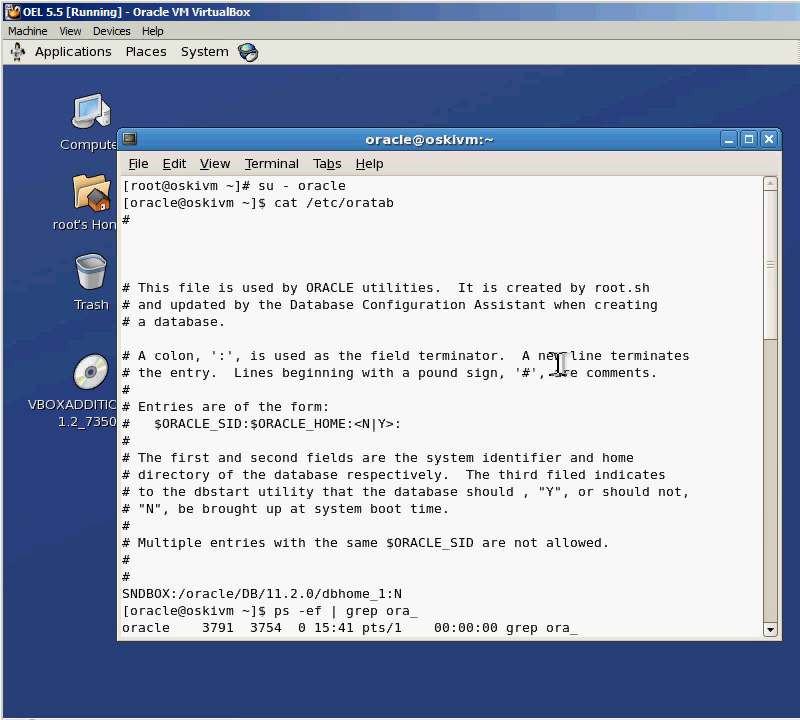
{"action": "scroll", "coordinate": [714, 453], "scroll_direction": "down", "scroll_amount": 6}
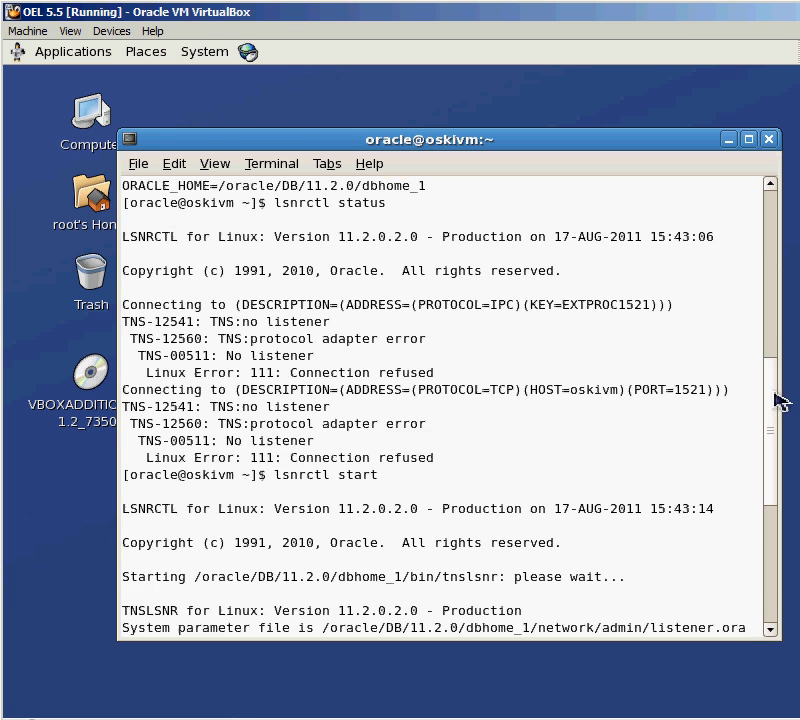
{"action": "type", "text": "sqlplus / as sysdba"}
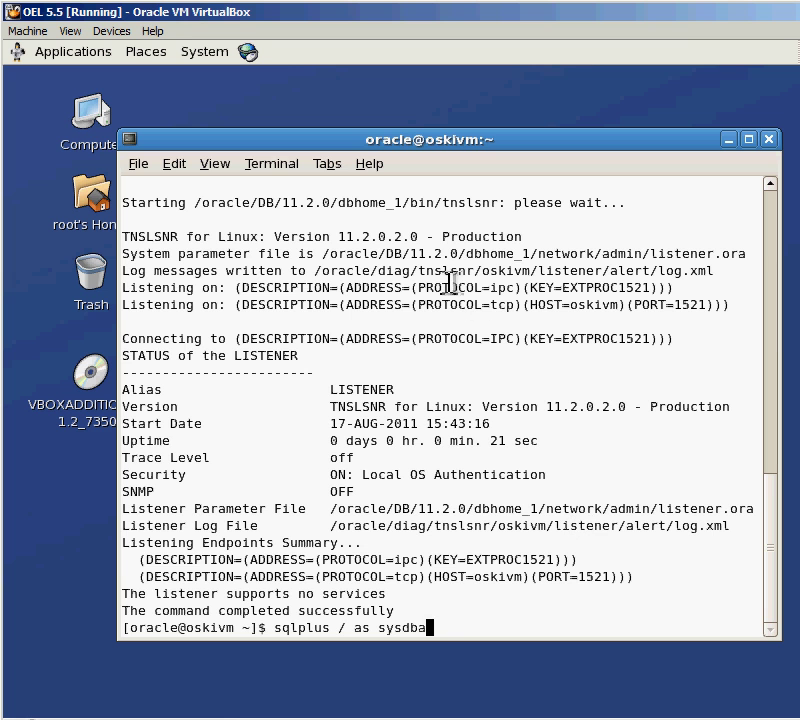
{"action": "key", "text": "Return"}
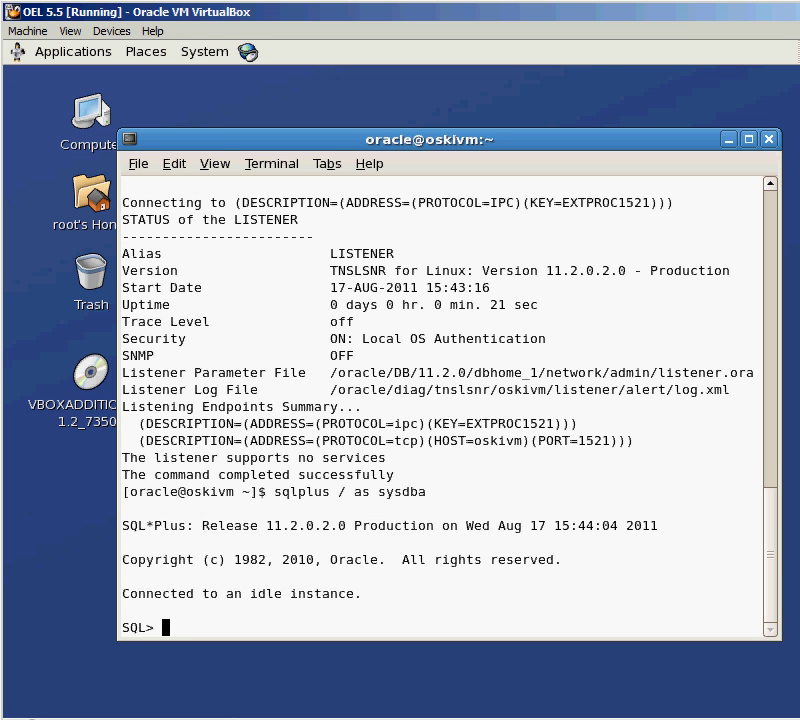
Step: Start the Oracle database instance with "startup;" and exit SQL*Plus back to the shell
{"action": "type", "text": "startup;"}
{"action": "key", "text": "Return"}
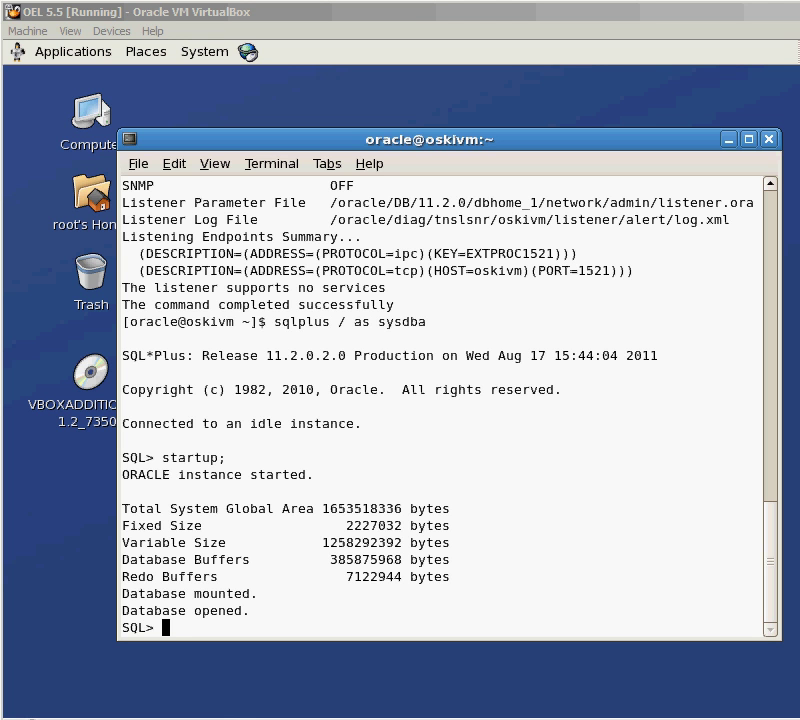
{"action": "double_click", "coordinate": [598, 526]}
{"action": "type", "text": "exit"}
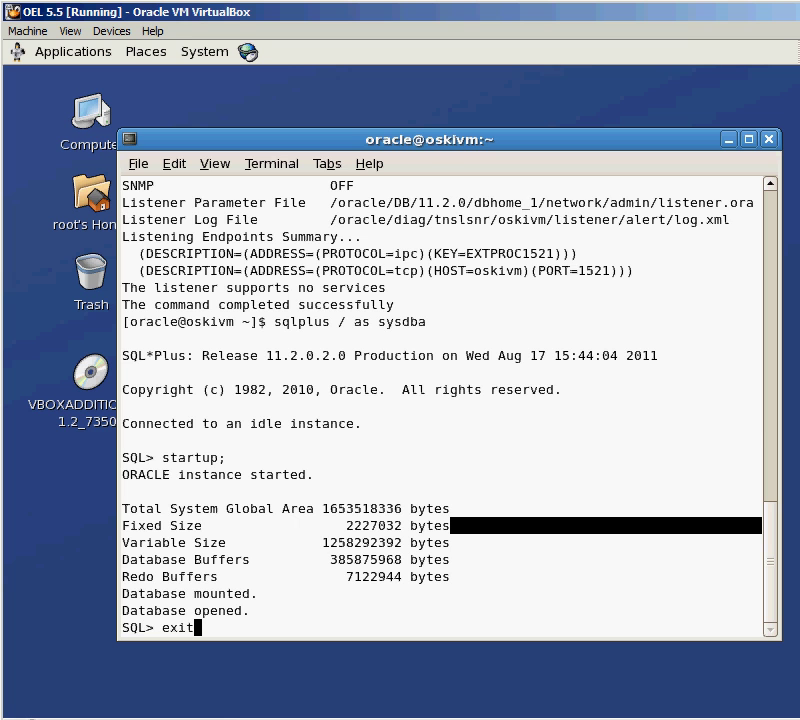
{"action": "key", "text": "Return"}
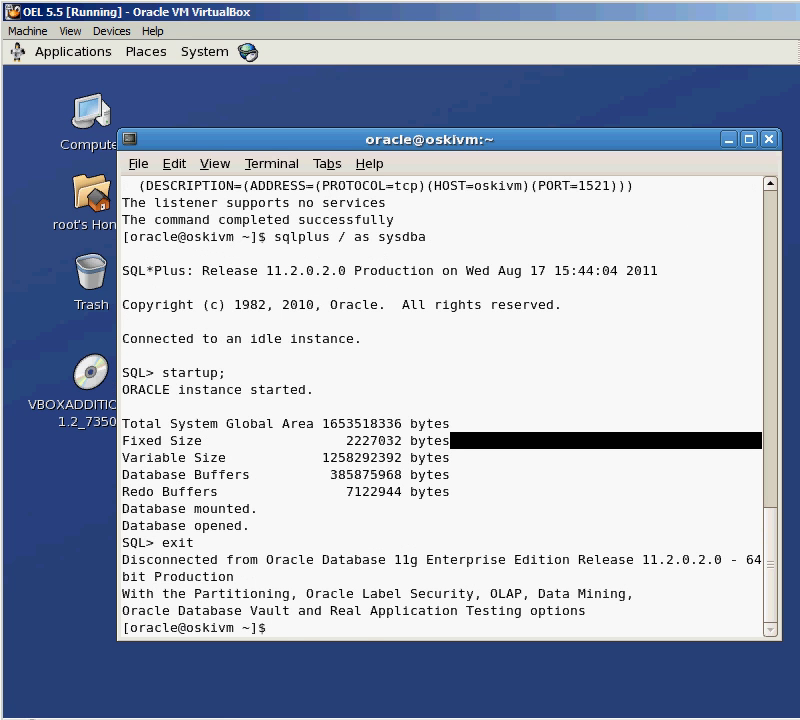
Step: Rerun "ps -ef | grep ora_" from the command history and look through the listed Oracle background processes
{"action": "key", "text": "Up"}
{"action": "key", "text": "Up"}
{"action": "key", "text": "Up"}
{"action": "key", "text": "Up"}
{"action": "key", "text": "Up"}
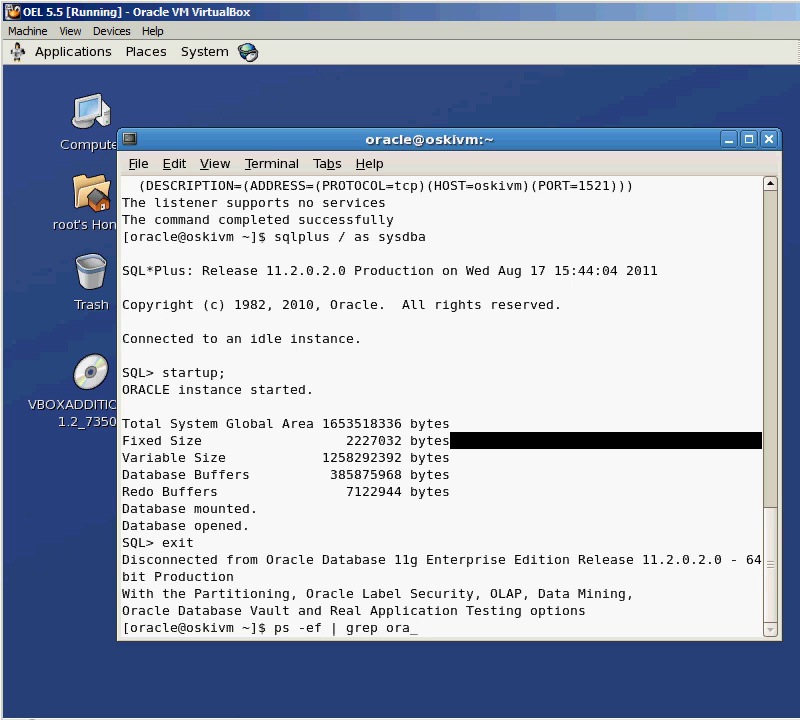
{"action": "key", "text": "Return"}
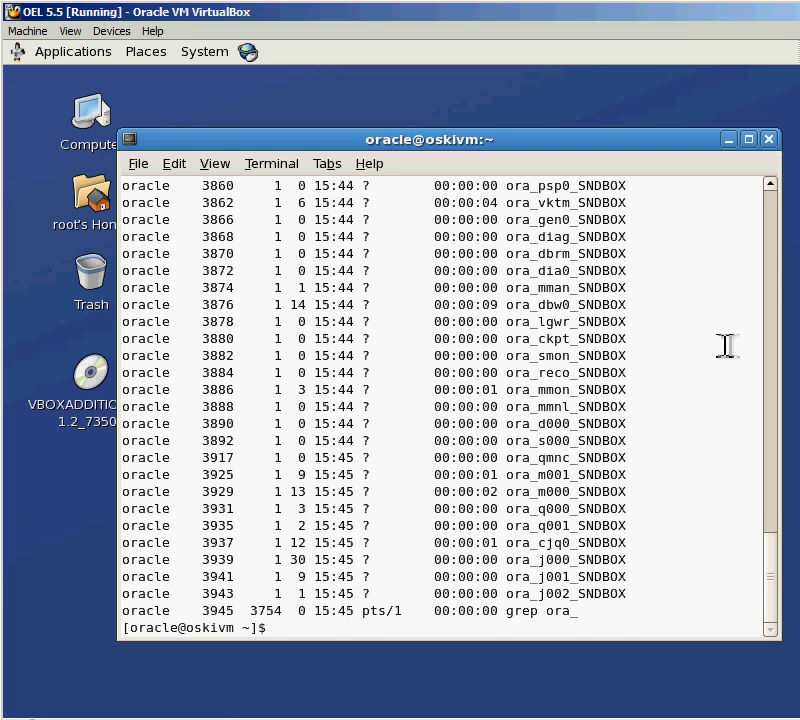
{"action": "left_click", "coordinate": [774, 184]}
{"action": "left_click", "coordinate": [774, 184]}
{"action": "left_click", "coordinate": [776, 185]}
{"action": "left_click", "coordinate": [776, 185]}
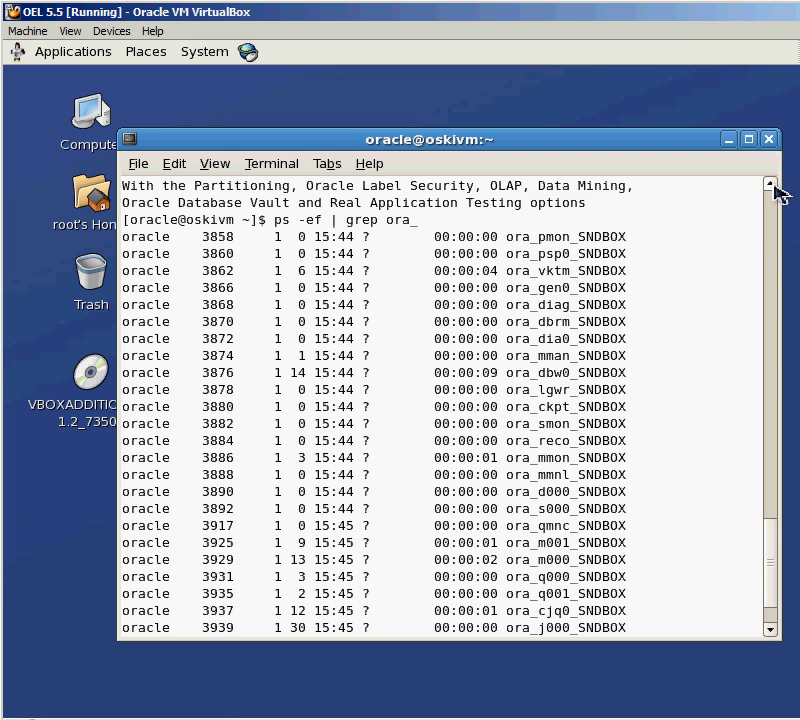
{"action": "scroll", "coordinate": [780, 573], "scroll_direction": "down", "scroll_amount": 2}
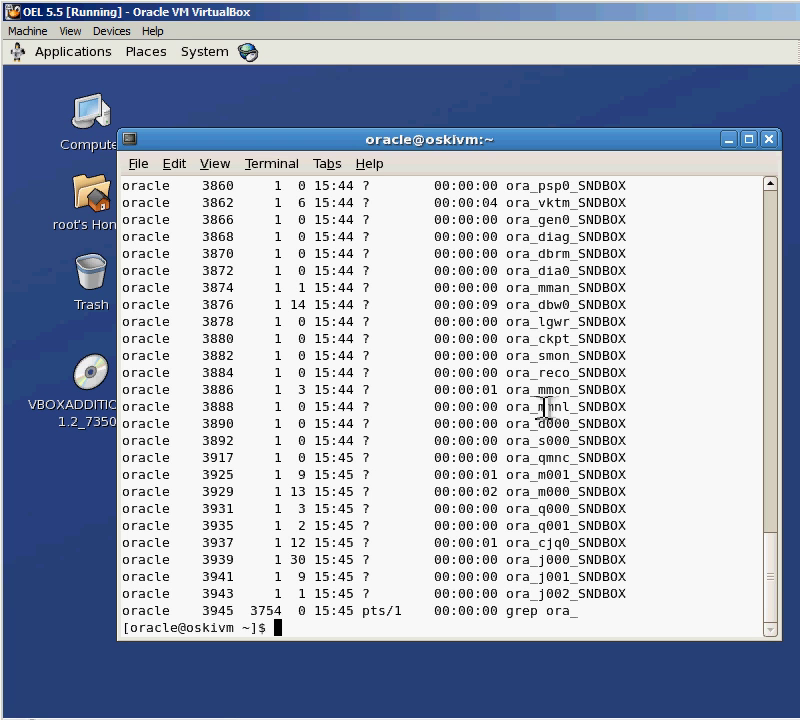
Step: Log in to SQL*Plus again with "sqlplus / as sysdba"
{"action": "type", "text": "sqlplus "}
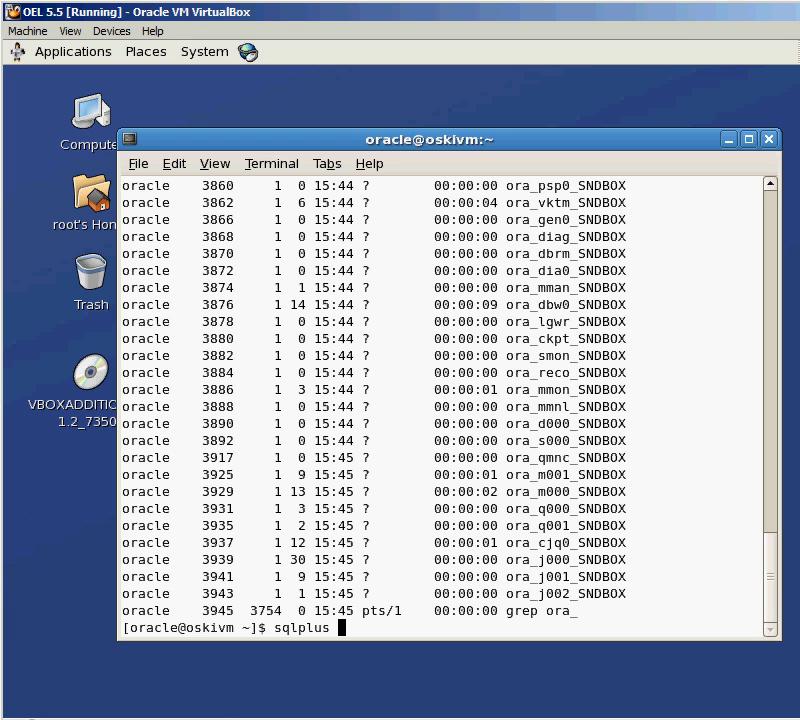
{"action": "type", "text": "/ as sysdb"}
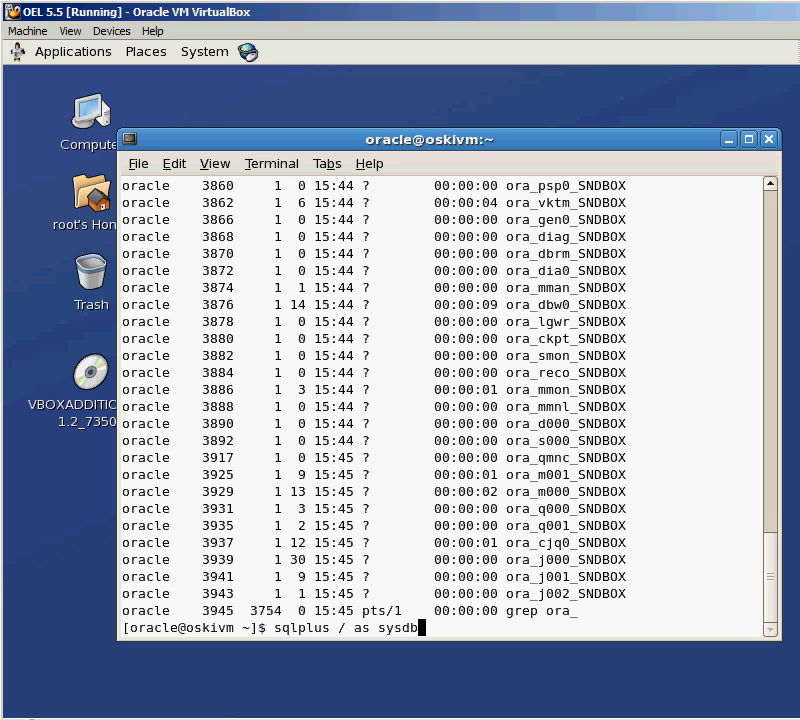
{"action": "type", "text": "a"}
{"action": "key", "text": "Return"}
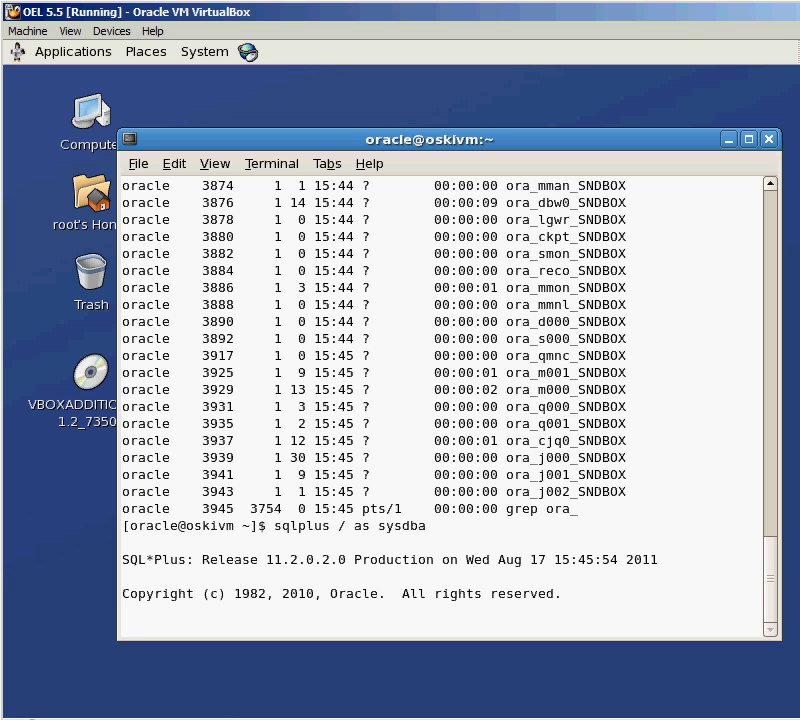
Step: Query the table names with "select table_name from user_tables;"
{"action": "type", "text": "select table_name"}
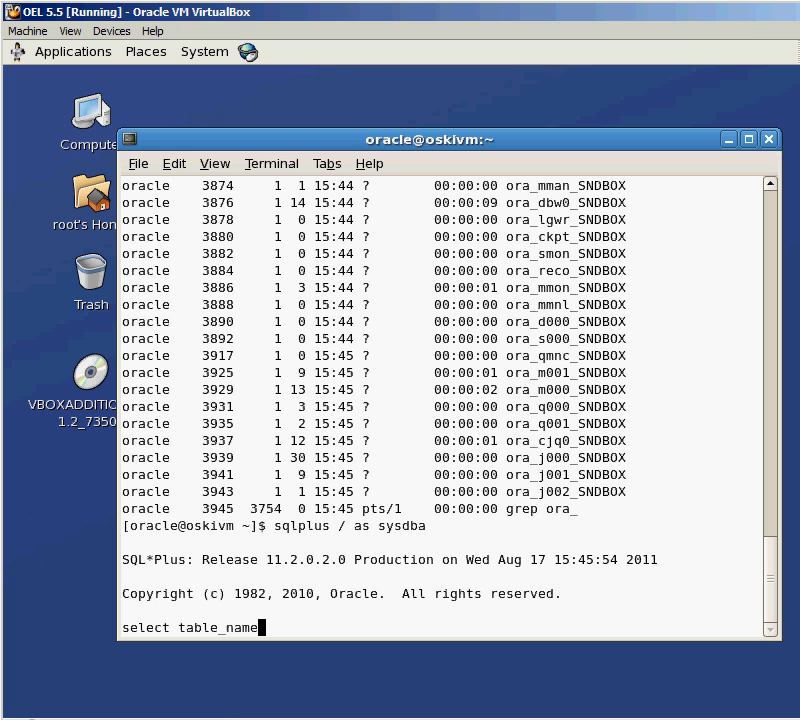
{"action": "type", "text": " from user"}
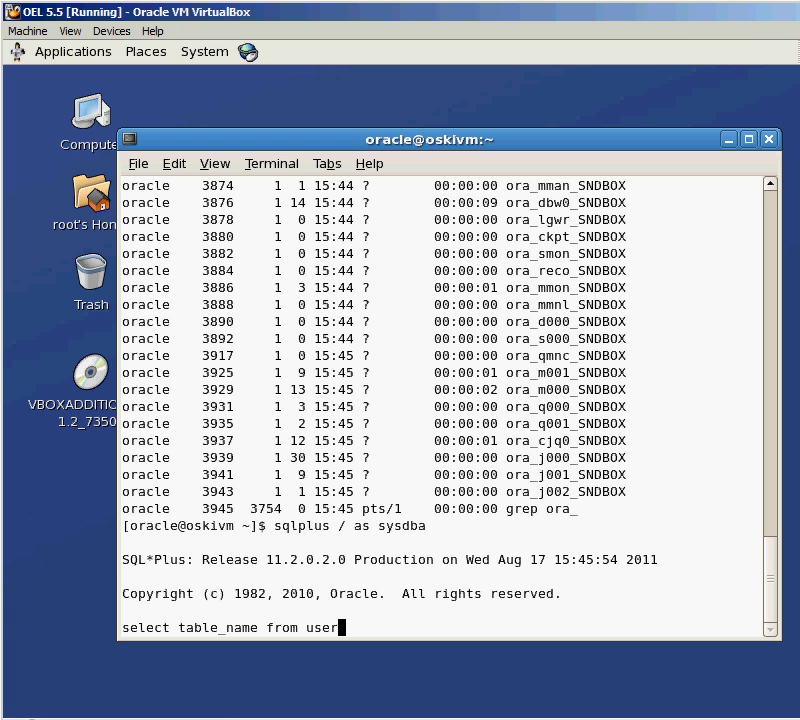
{"action": "type", "text": "_tables;"}
{"action": "key", "text": "Return"}
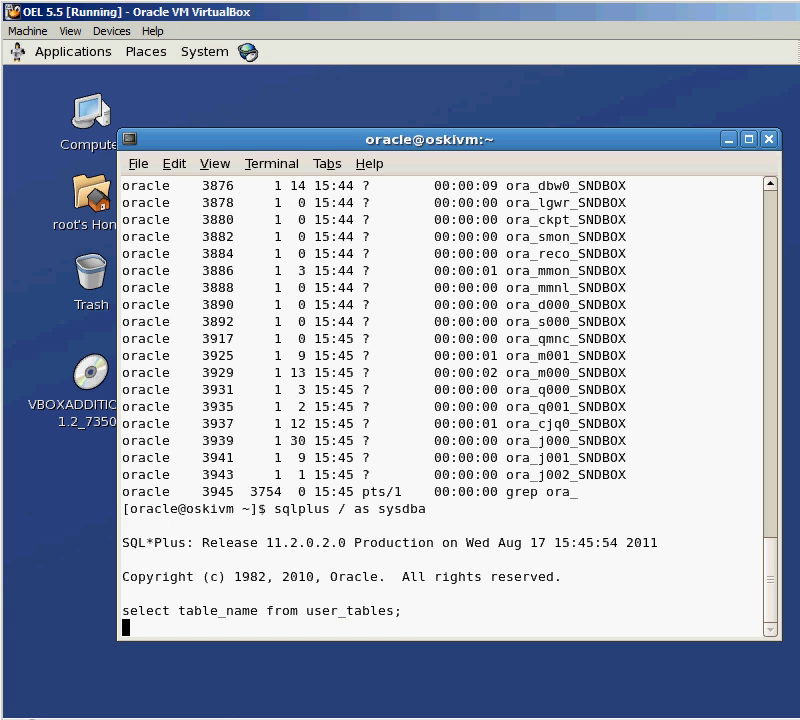